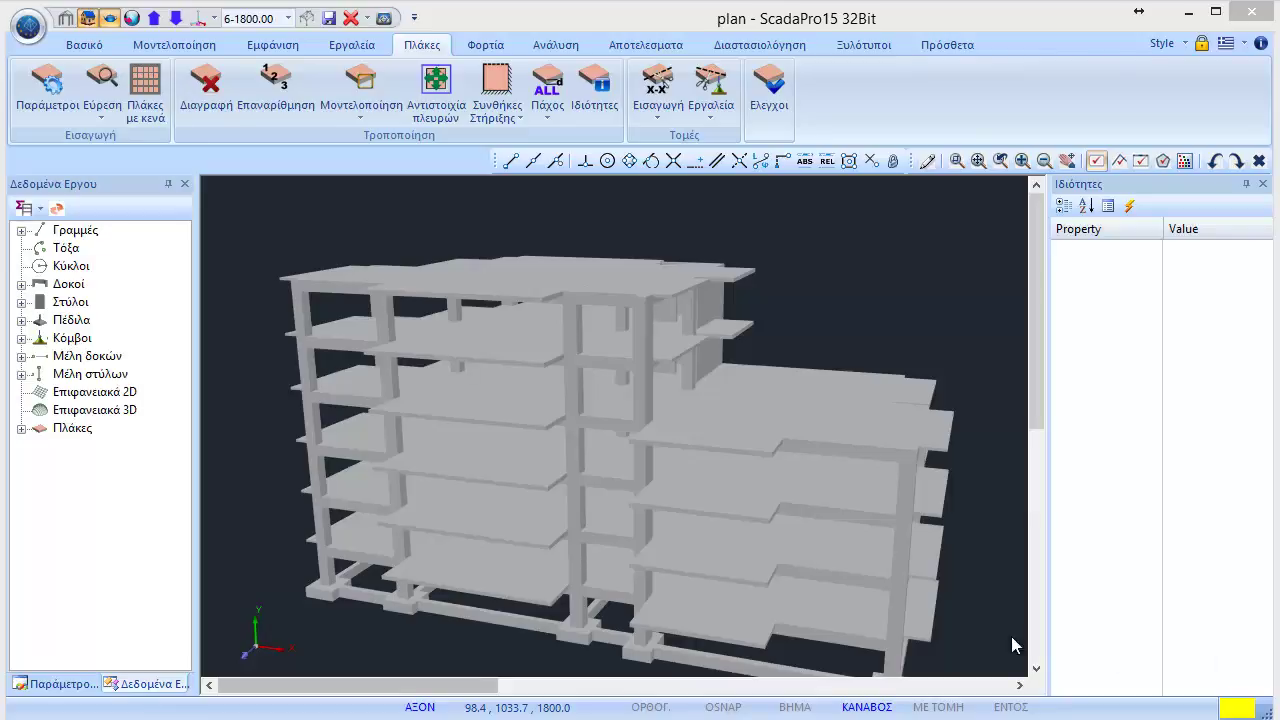
Orbit the finished multi-storey frame to a level frontal view.
mouse_move(877, 611)
middle_down()
mouse_move(854, 567)
mouse_move(786, 560)
mouse_move(841, 555)
mouse_move(855, 608)
middle_up()
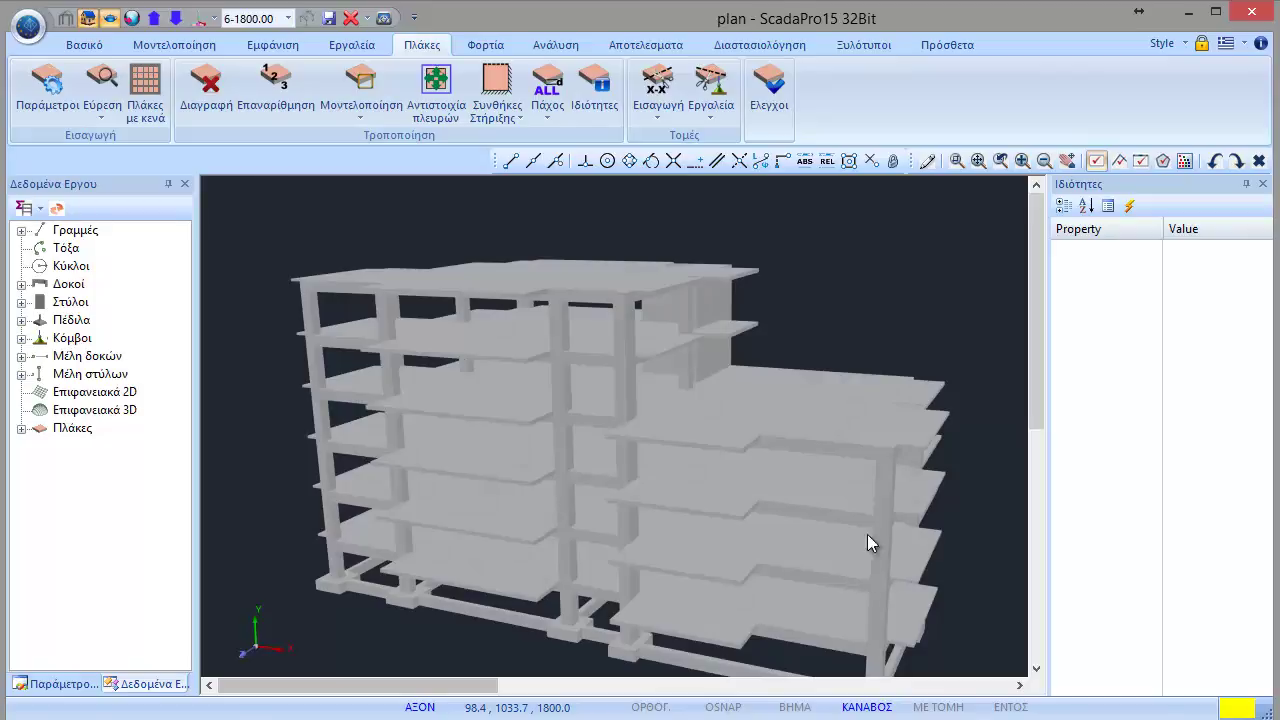
mouse_move(580, 300)
middle_down()
mouse_move(623, 265)
mouse_move(621, 310)
middle_up()
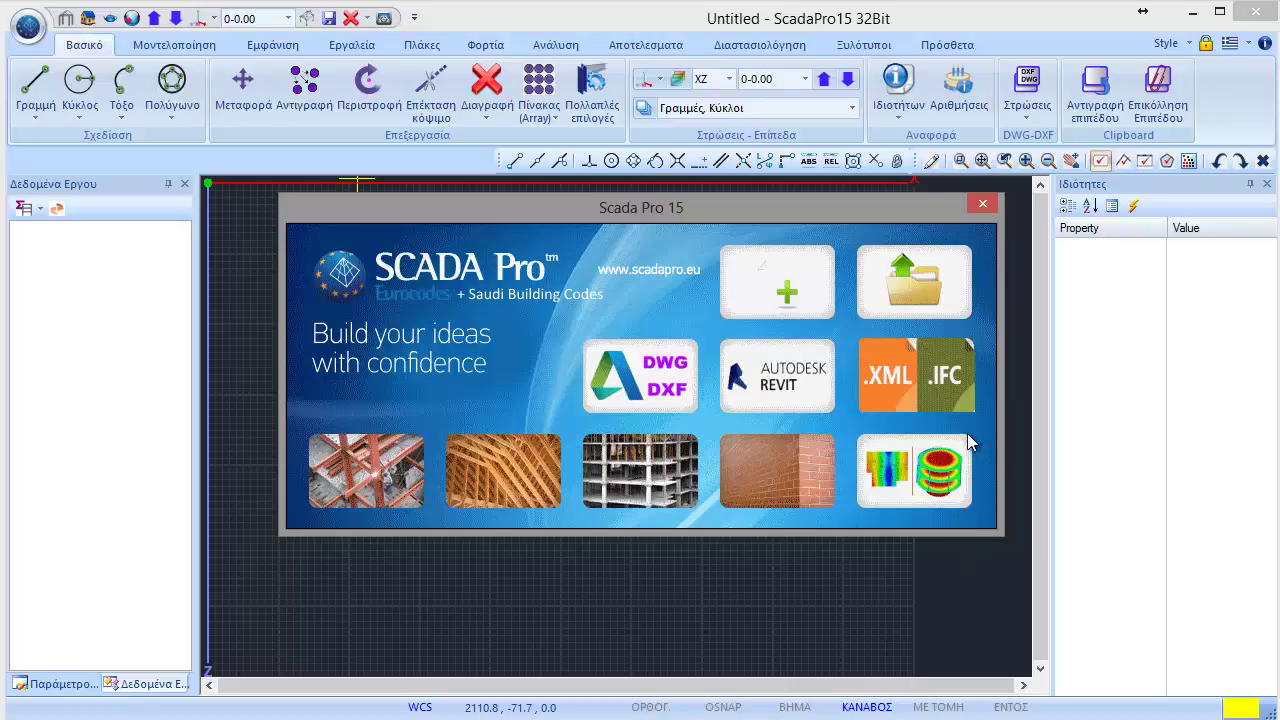
Create a new DWG/DXF-based project named plan1.
click(653, 385)
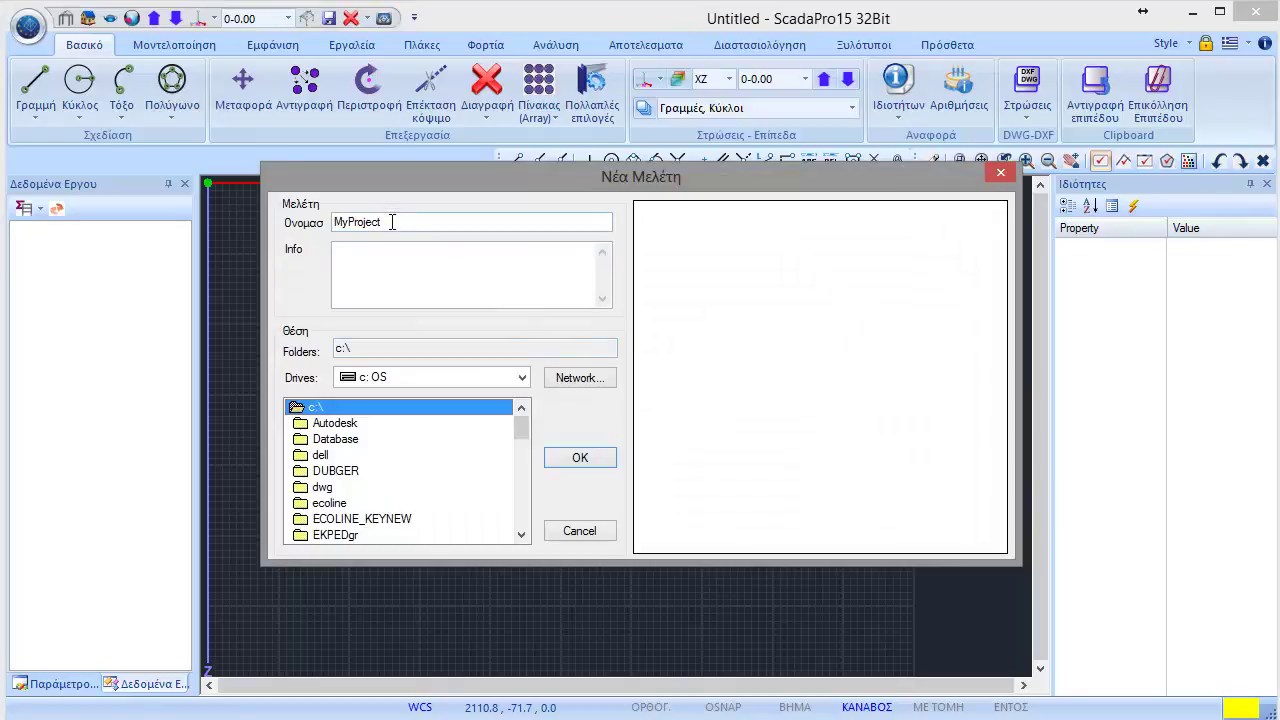
double_click(392, 220)
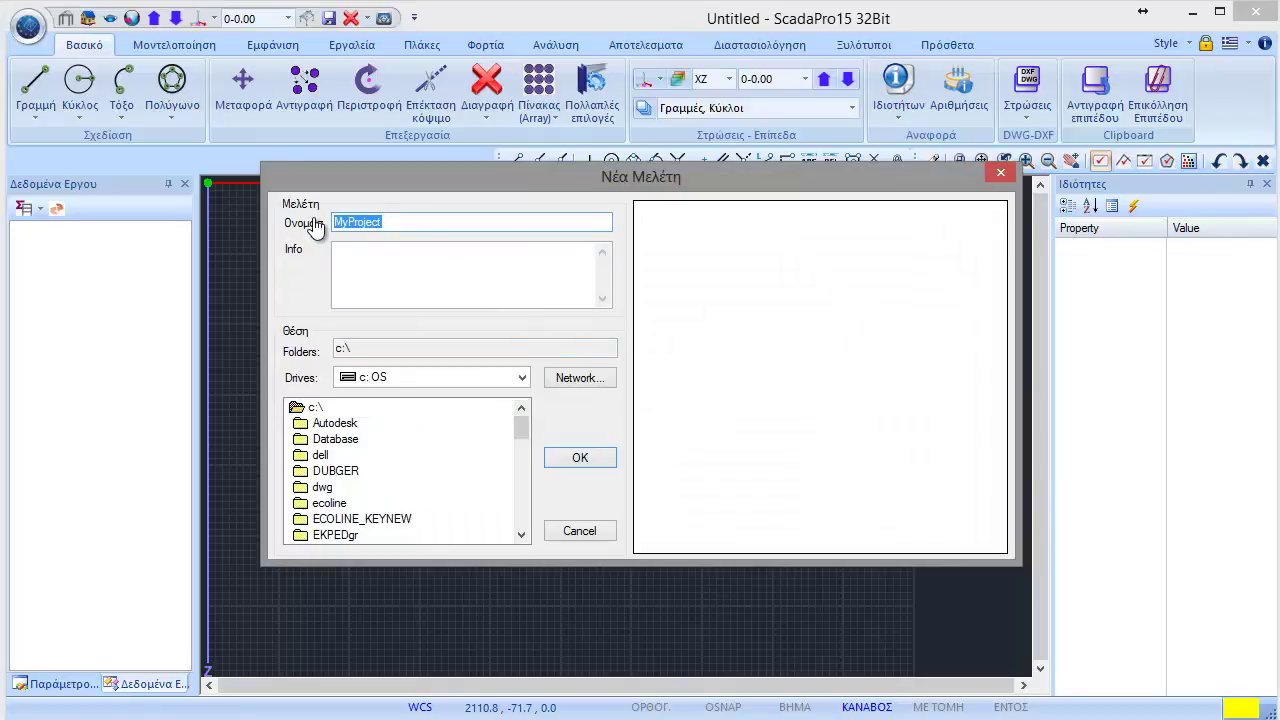
text(plan1)
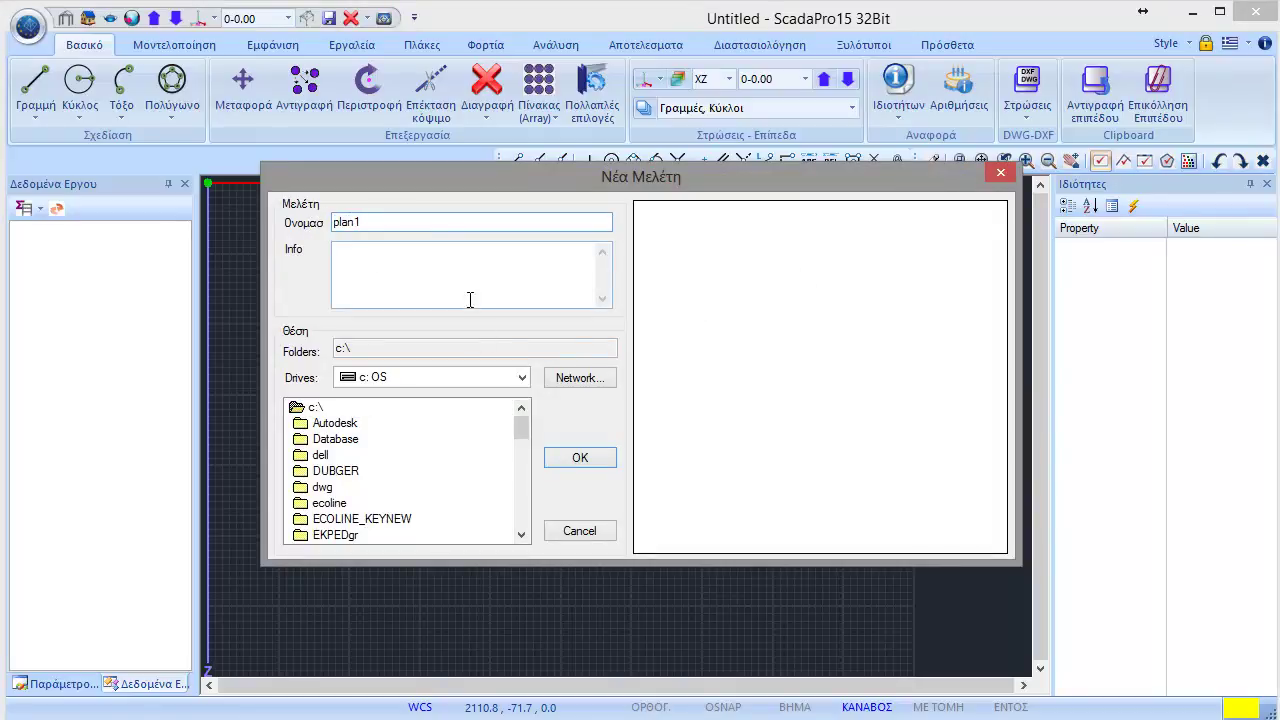
click(577, 462)
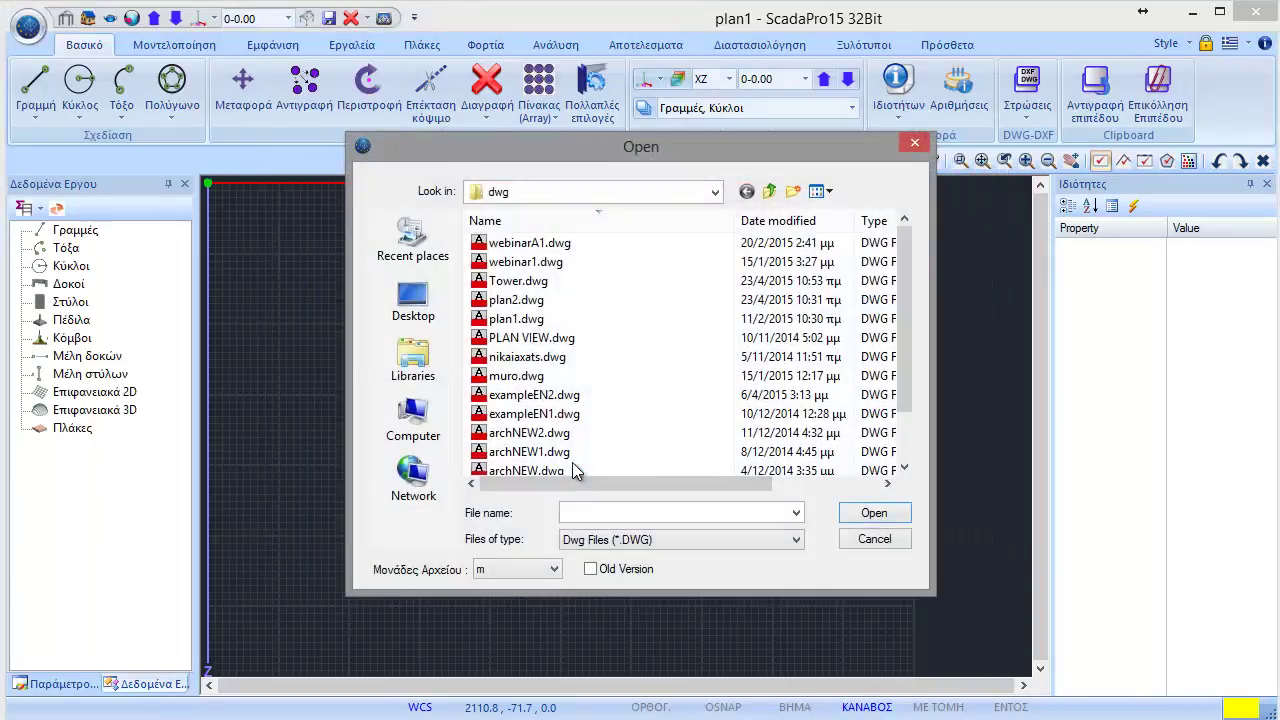
Open the plan1.dwg drawing from the dwg folder.
click(516, 318)
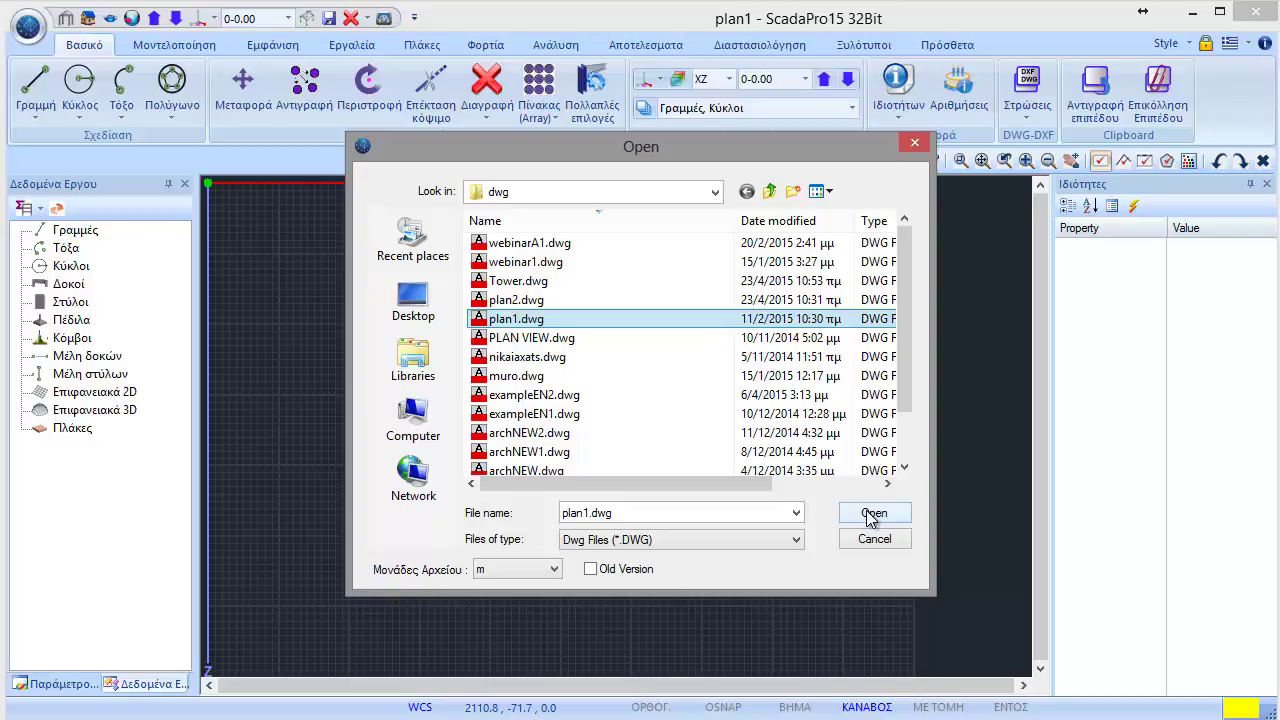
click(870, 515)
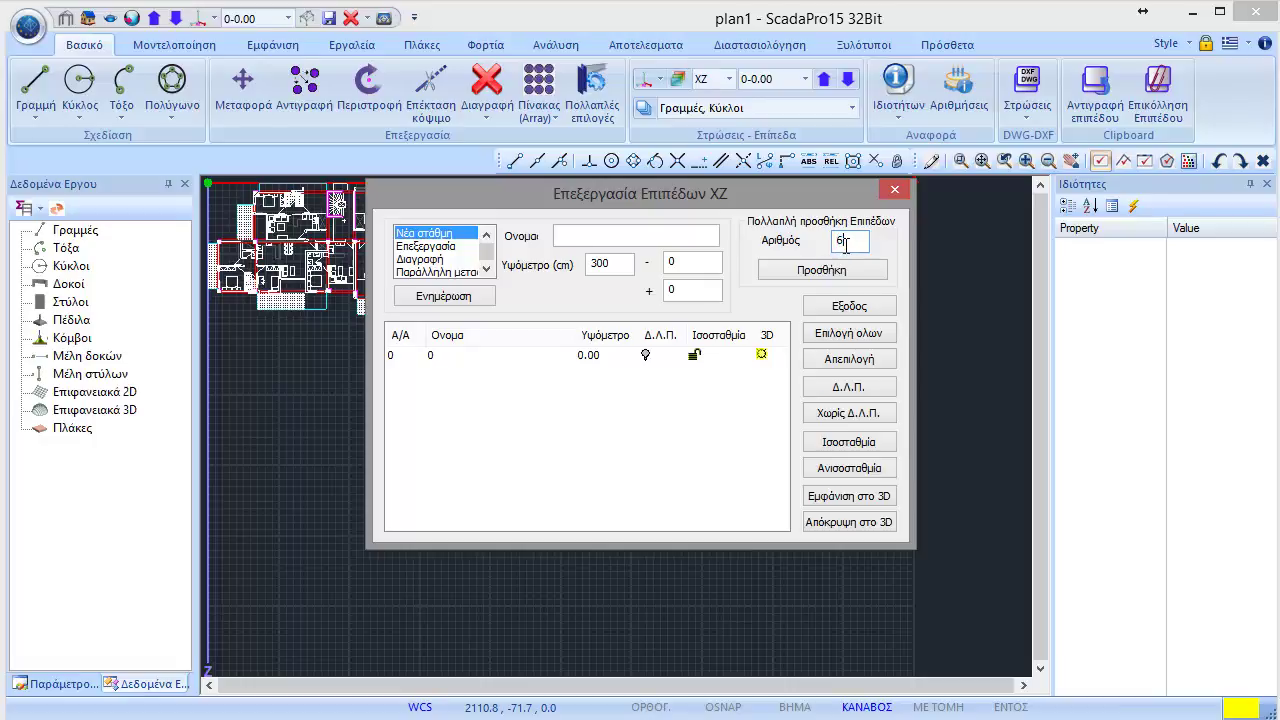
Add six storey levels 300 cm apart up to 1800 and close the level editor.
click(845, 277)
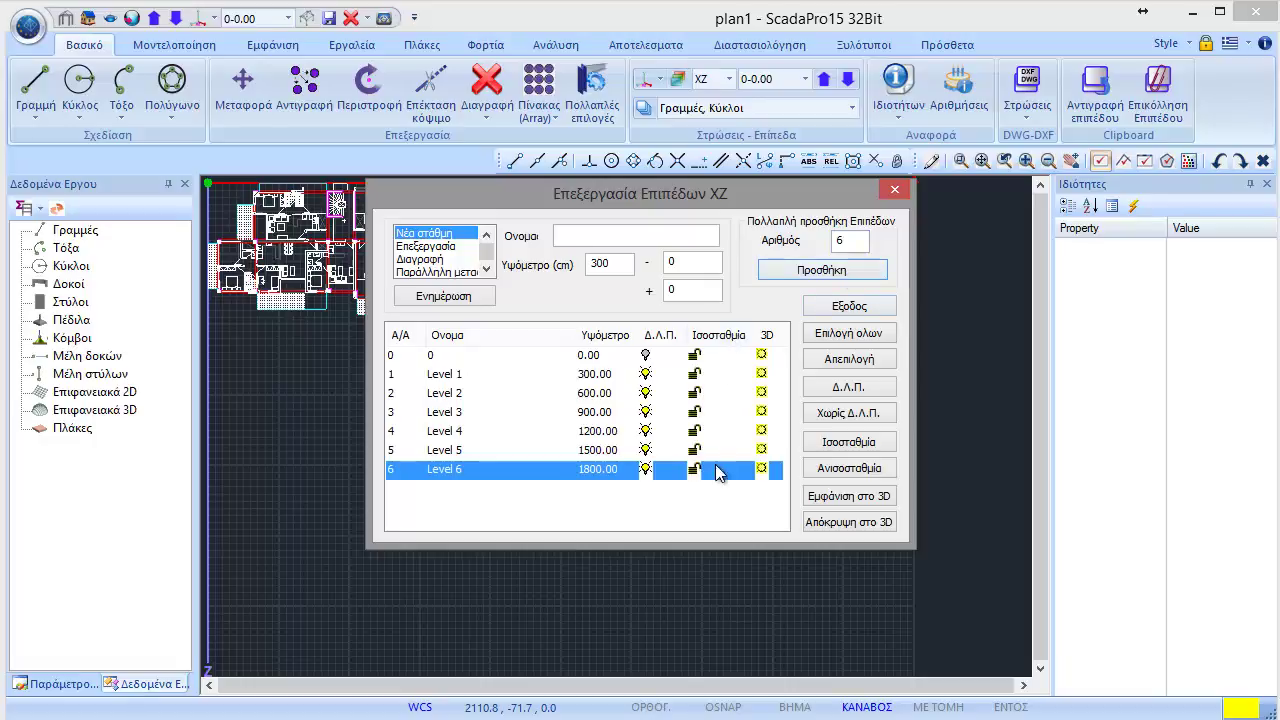
click(849, 306)
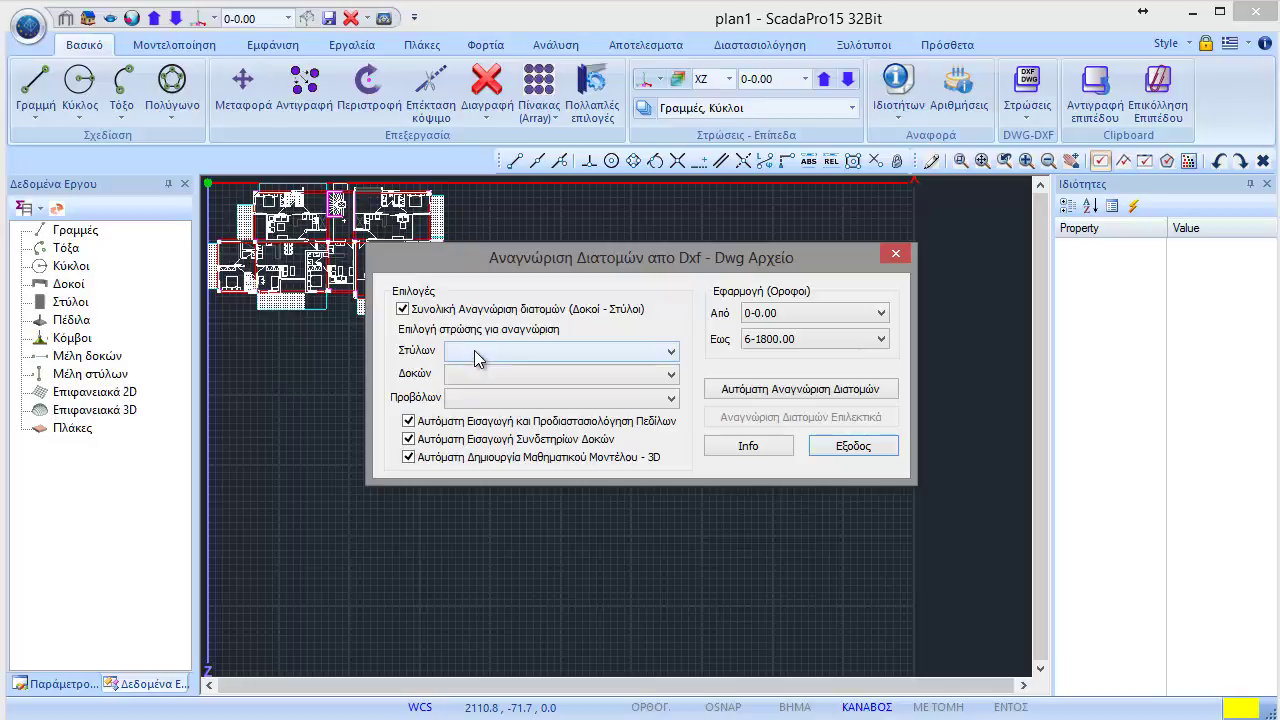
Assign the Columns, BEAMS and Cantilever layers to columns, beams and cantilevers.
click(672, 358)
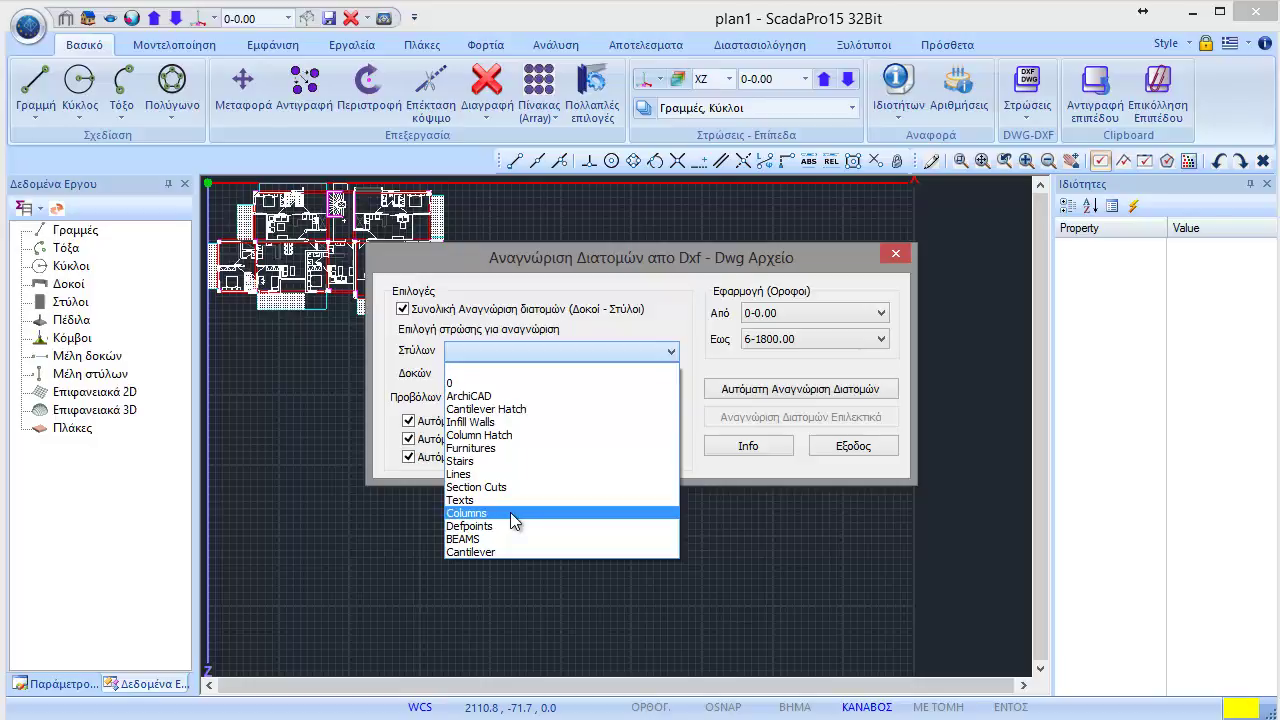
click(510, 512)
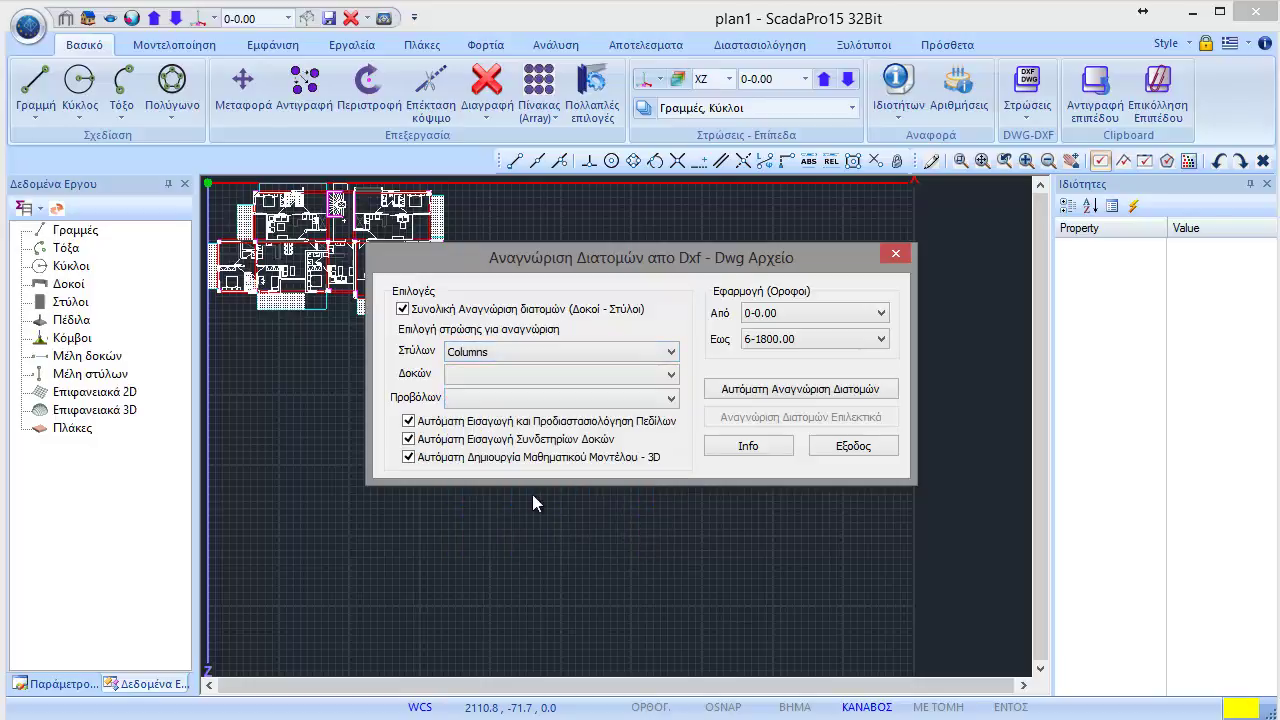
click(571, 373)
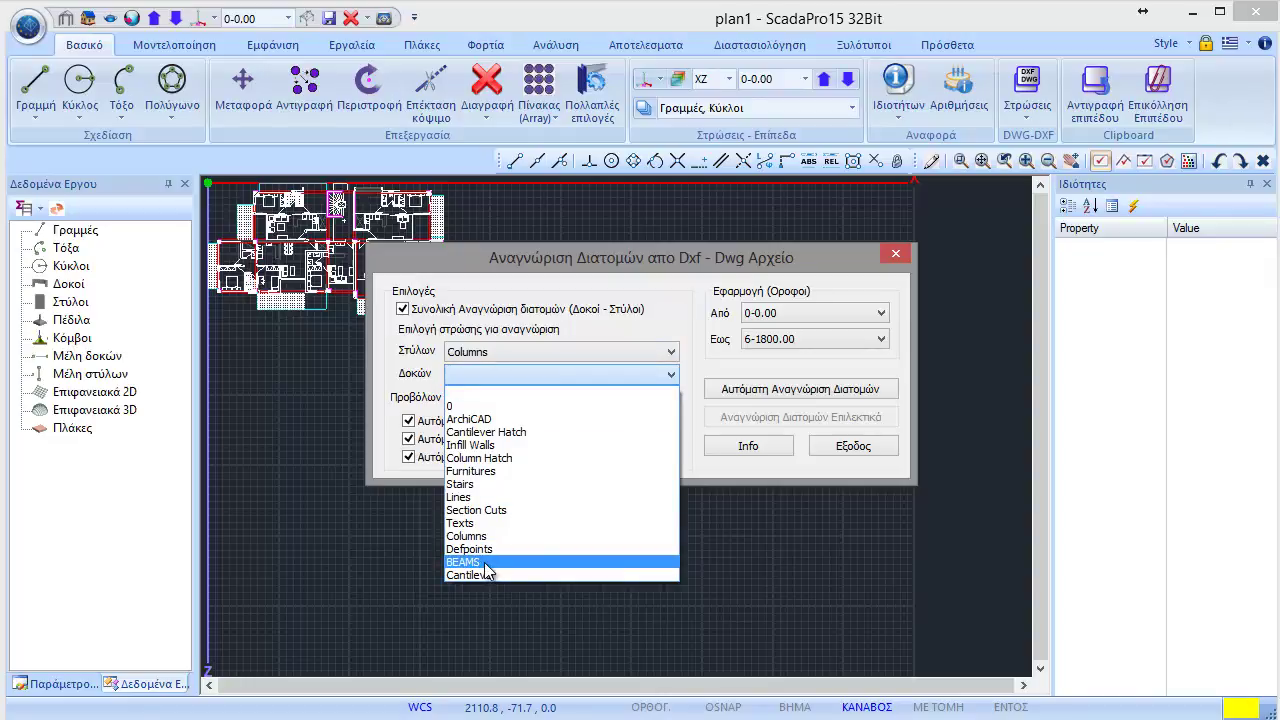
click(485, 564)
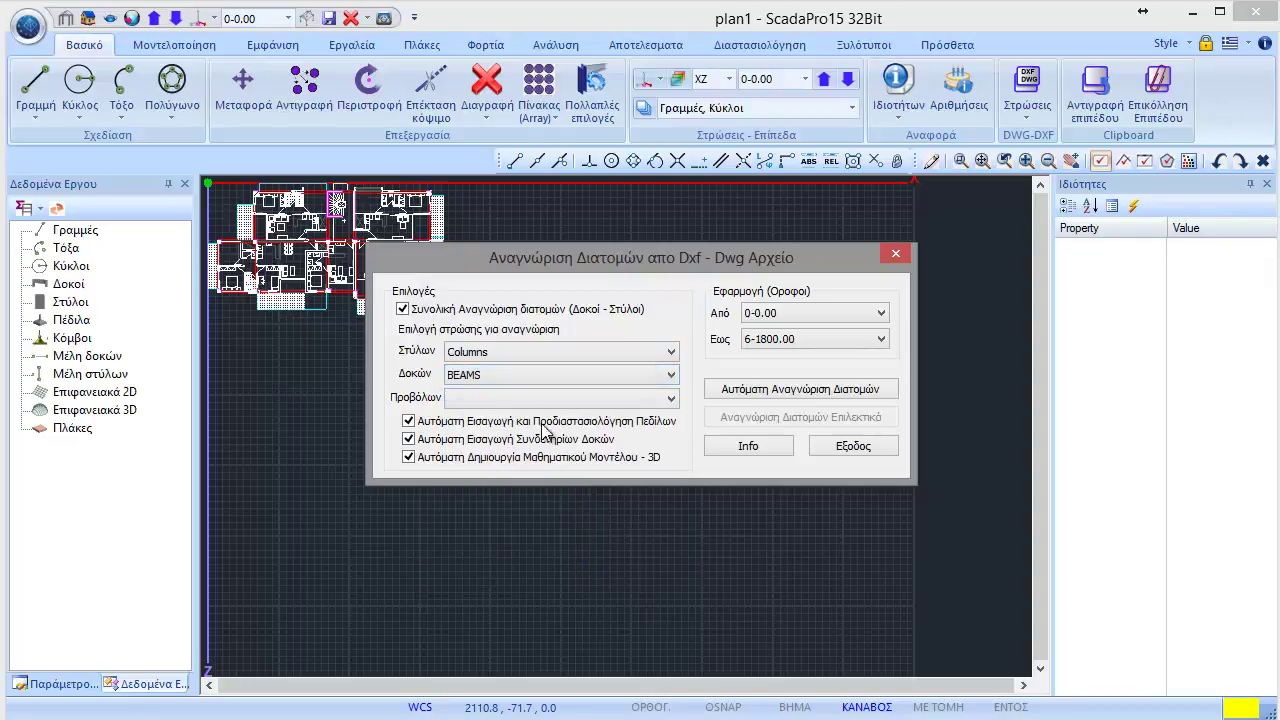
click(518, 397)
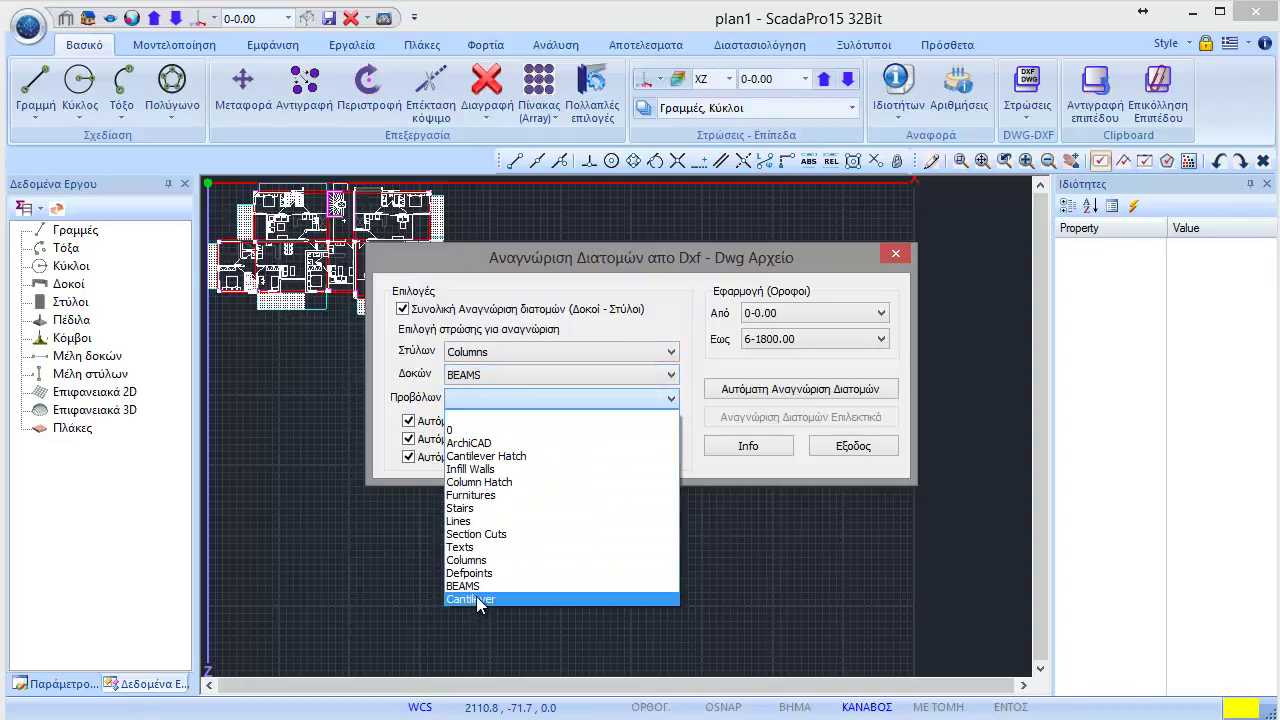
click(478, 600)
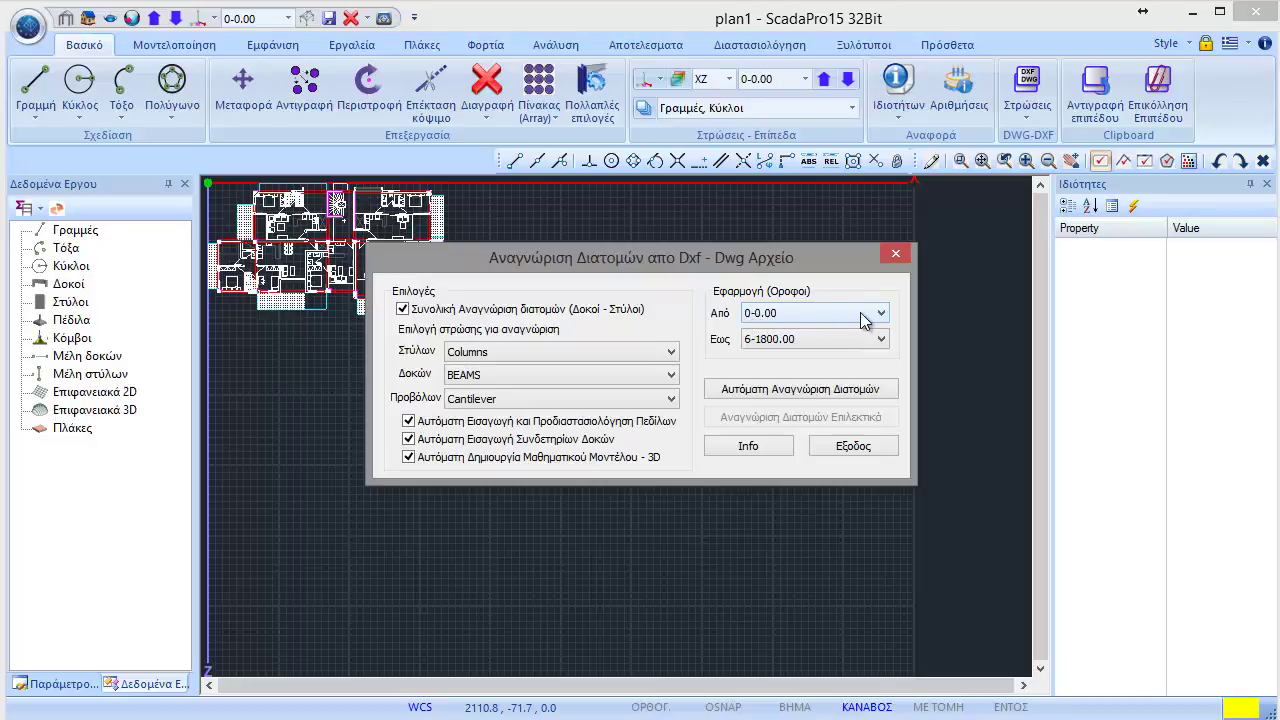
Limit recognition to levels 0-0.00 through 4-1200.00 and generate the 3D frame.
click(878, 339)
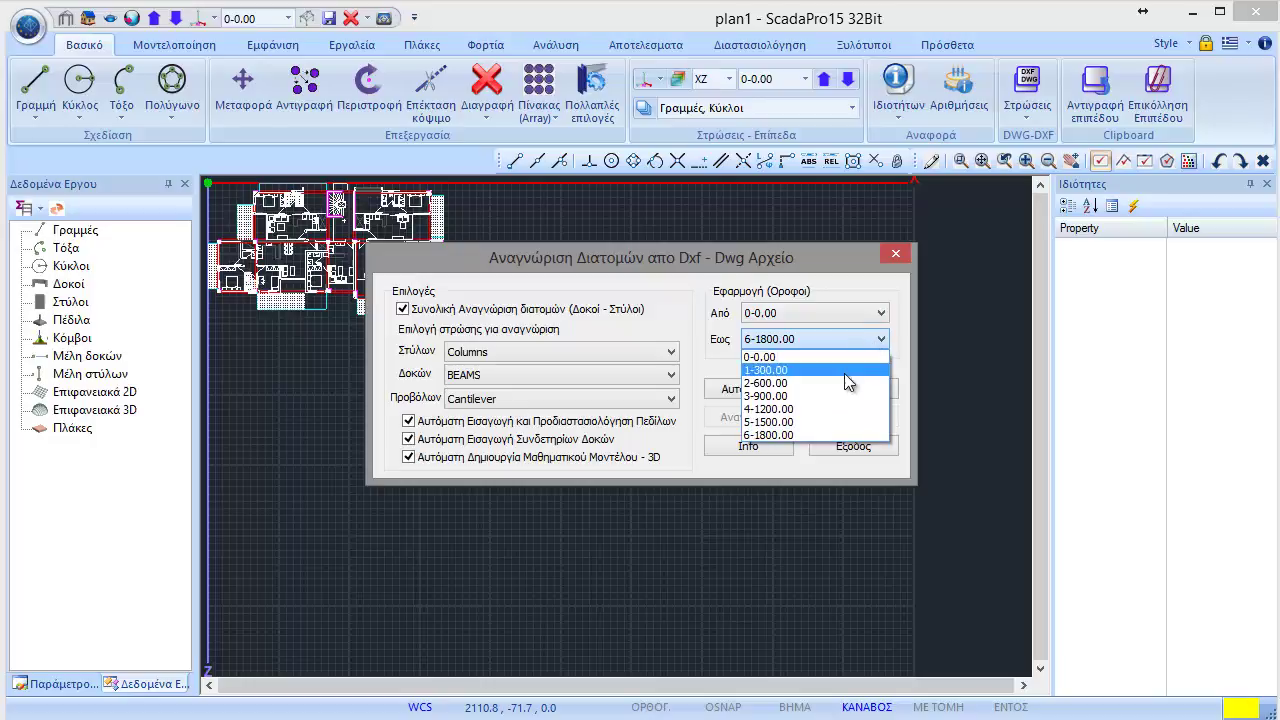
click(837, 410)
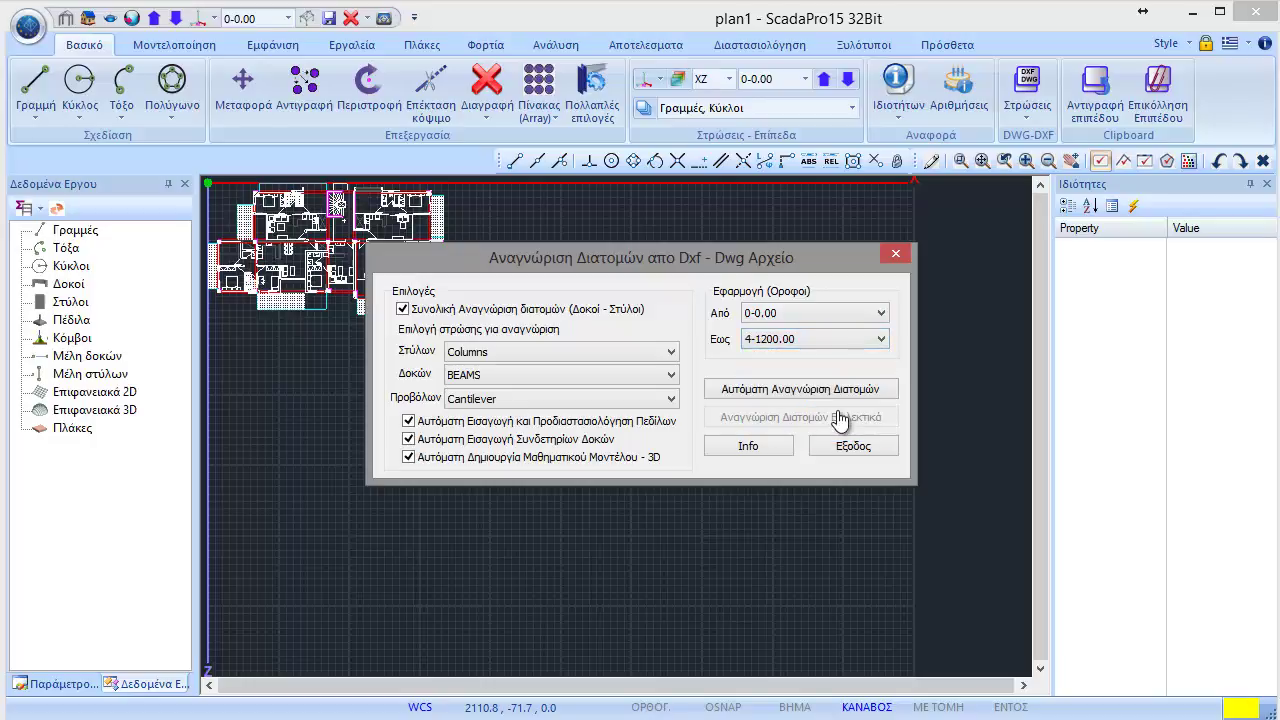
click(797, 389)
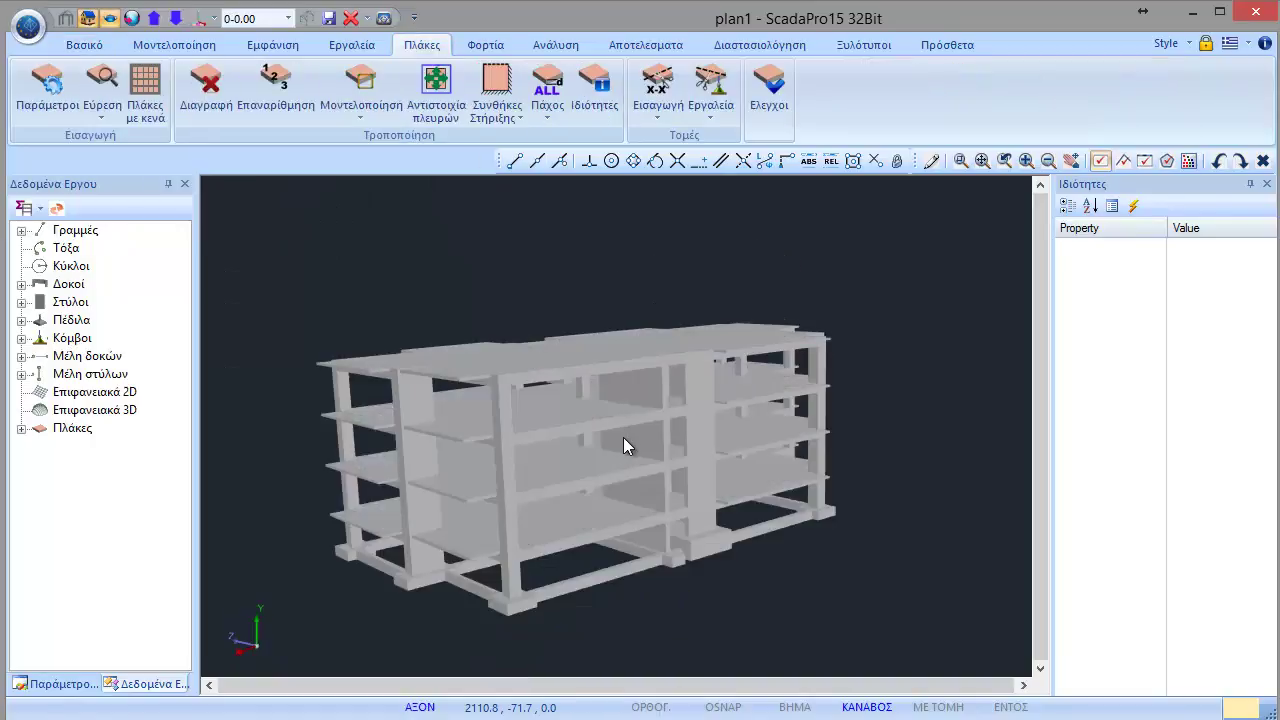
View the generated frame from a low frontal angle, then show the 2D plan of level 0-0.00.
mouse_move(623, 437)
middle_down()
mouse_move(681, 386)
mouse_move(642, 394)
mouse_move(592, 472)
middle_up()
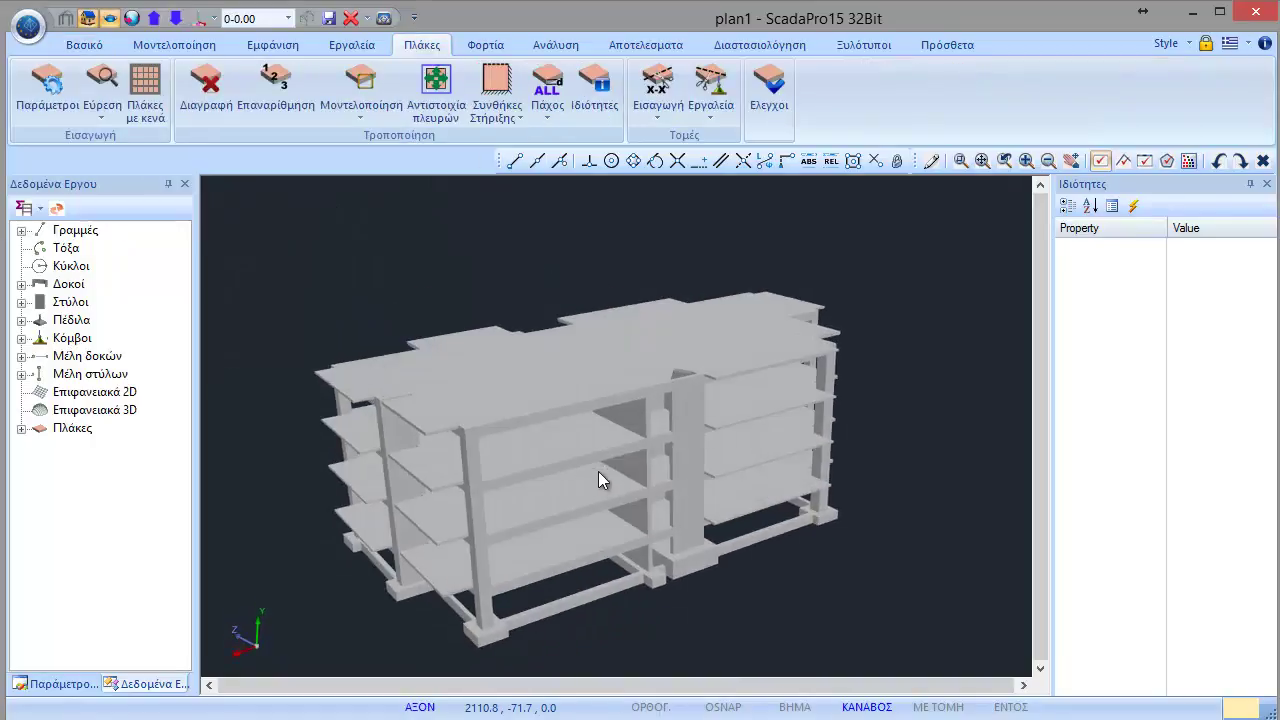
middle_drag(948, 656, 770, 540)
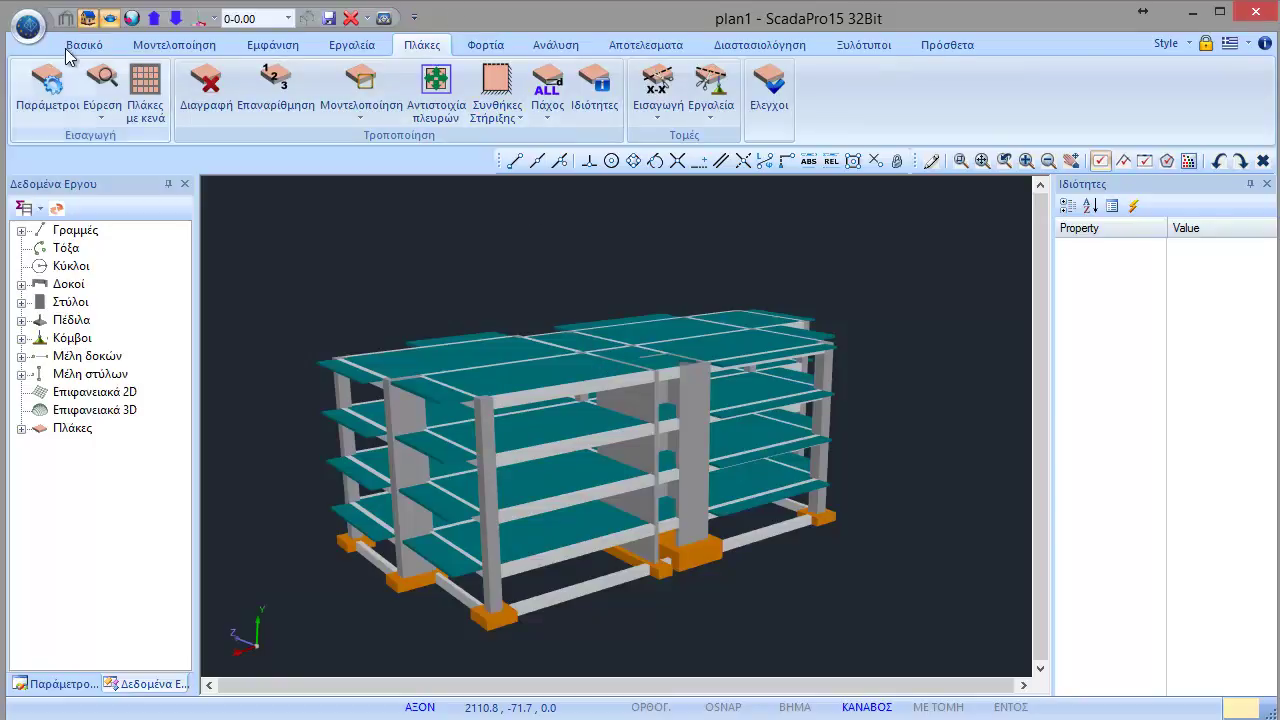
click(88, 20)
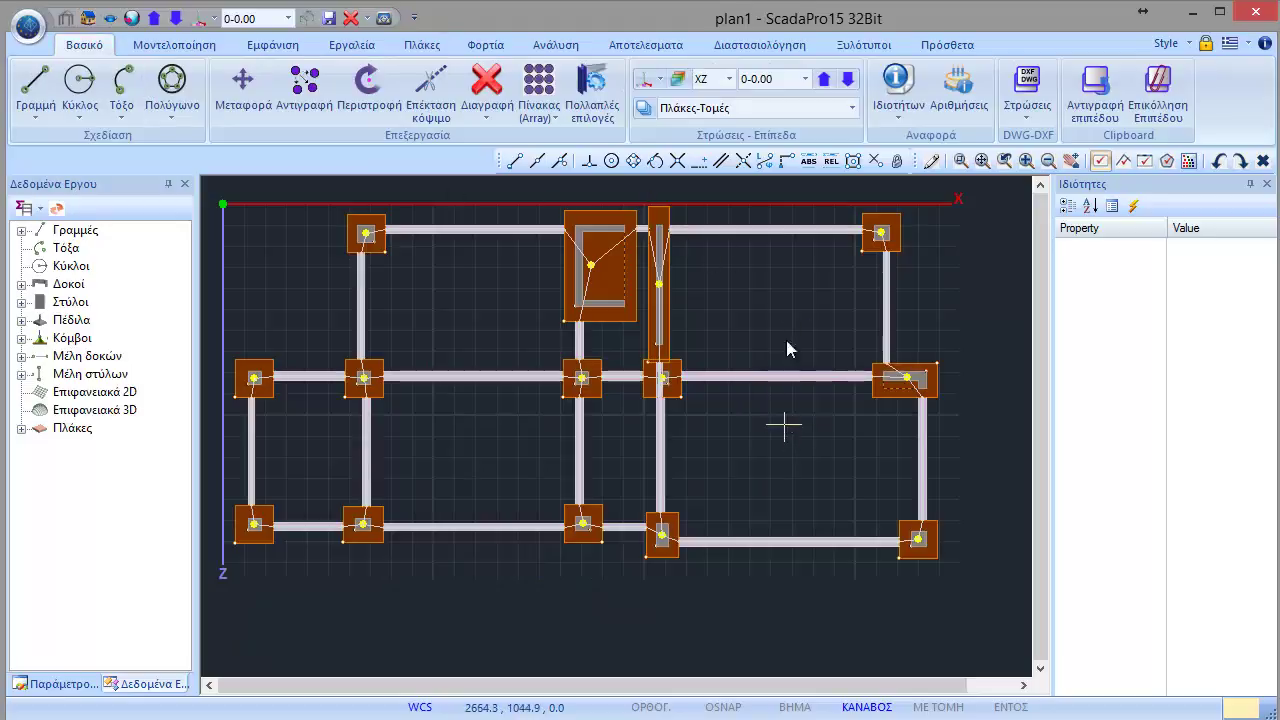
Step up through the storeys to level 5-1500.00, the first empty one.
click(828, 80)
click(825, 80)
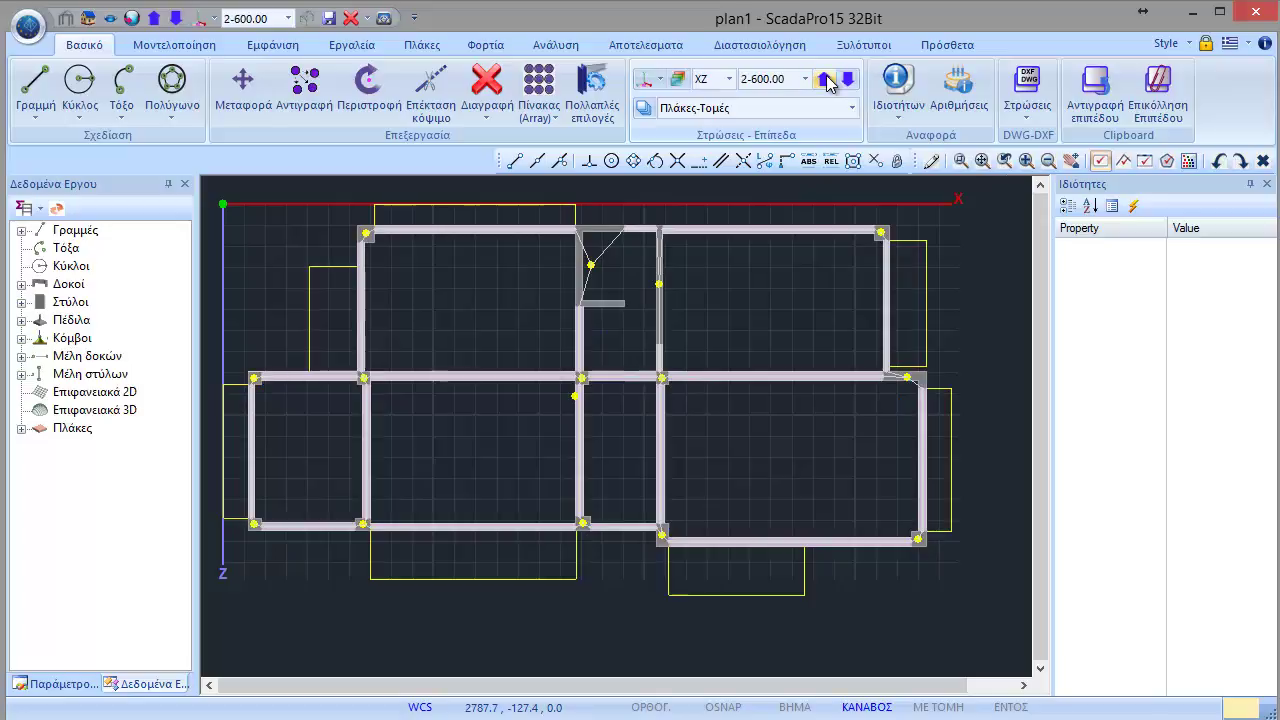
click(825, 80)
click(826, 80)
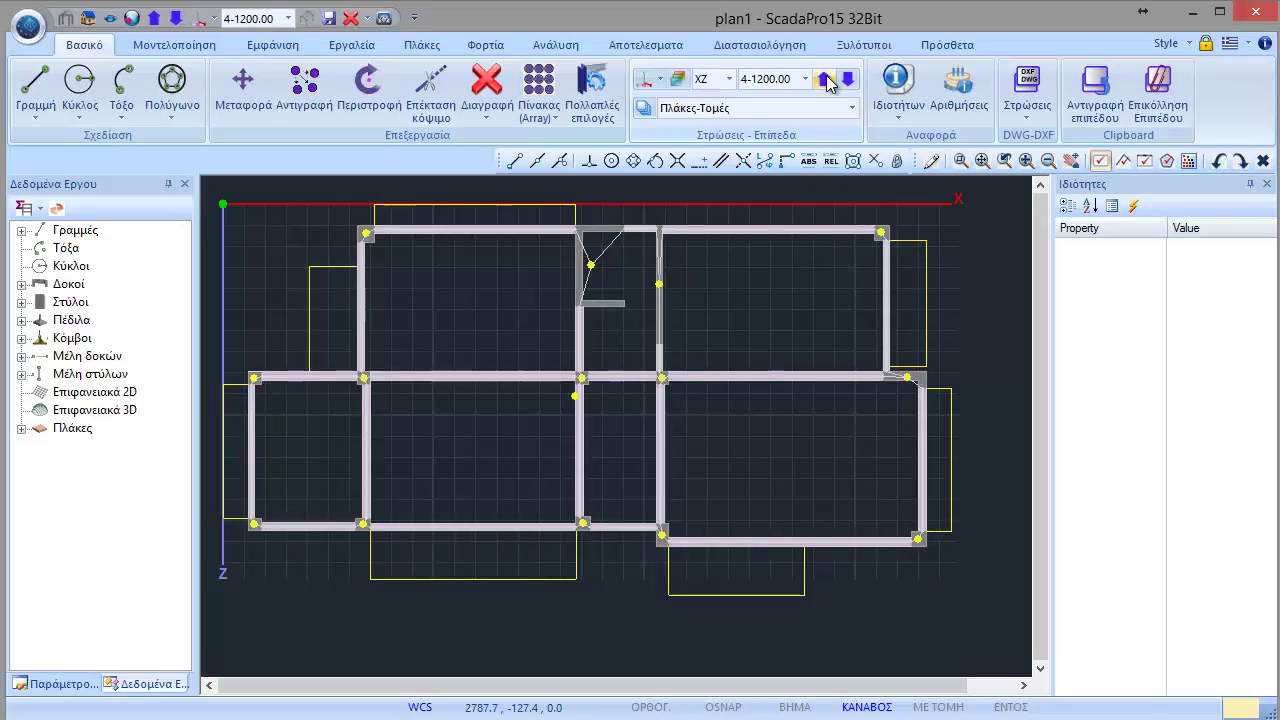
click(825, 80)
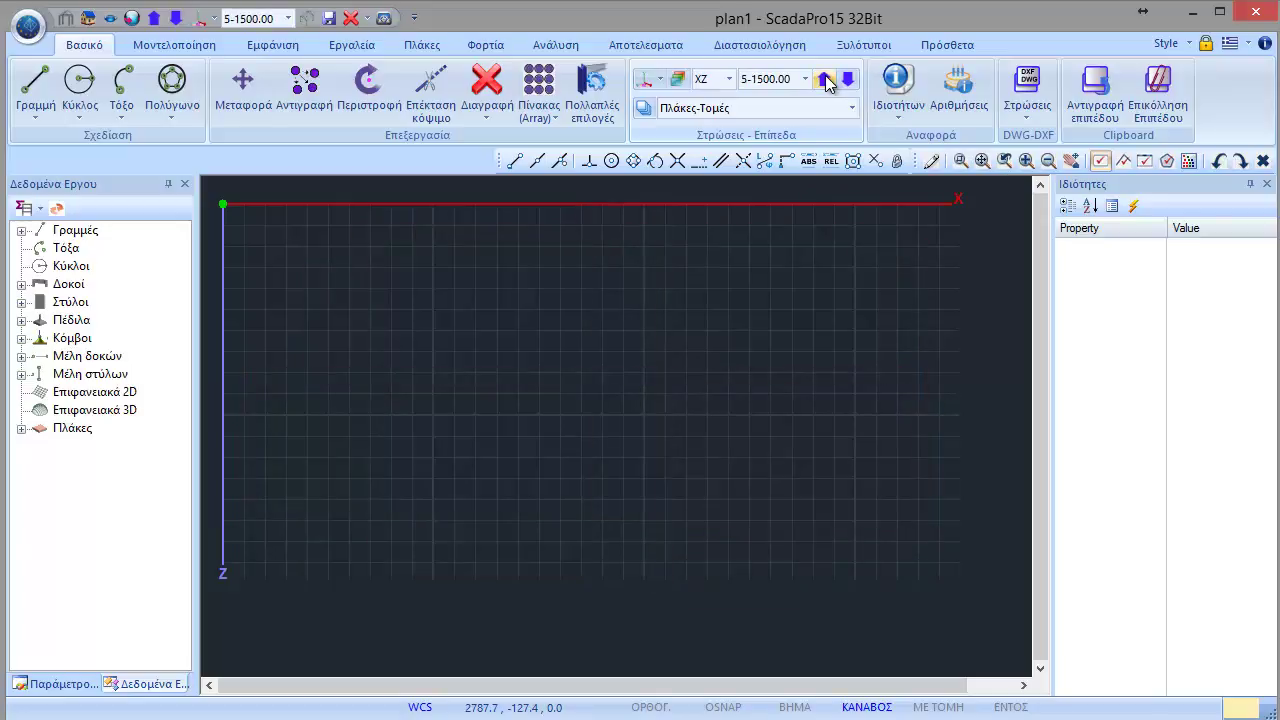
click(825, 80)
Import the plan2.dwg floor plan onto level 5-1500.00.
click(29, 30)
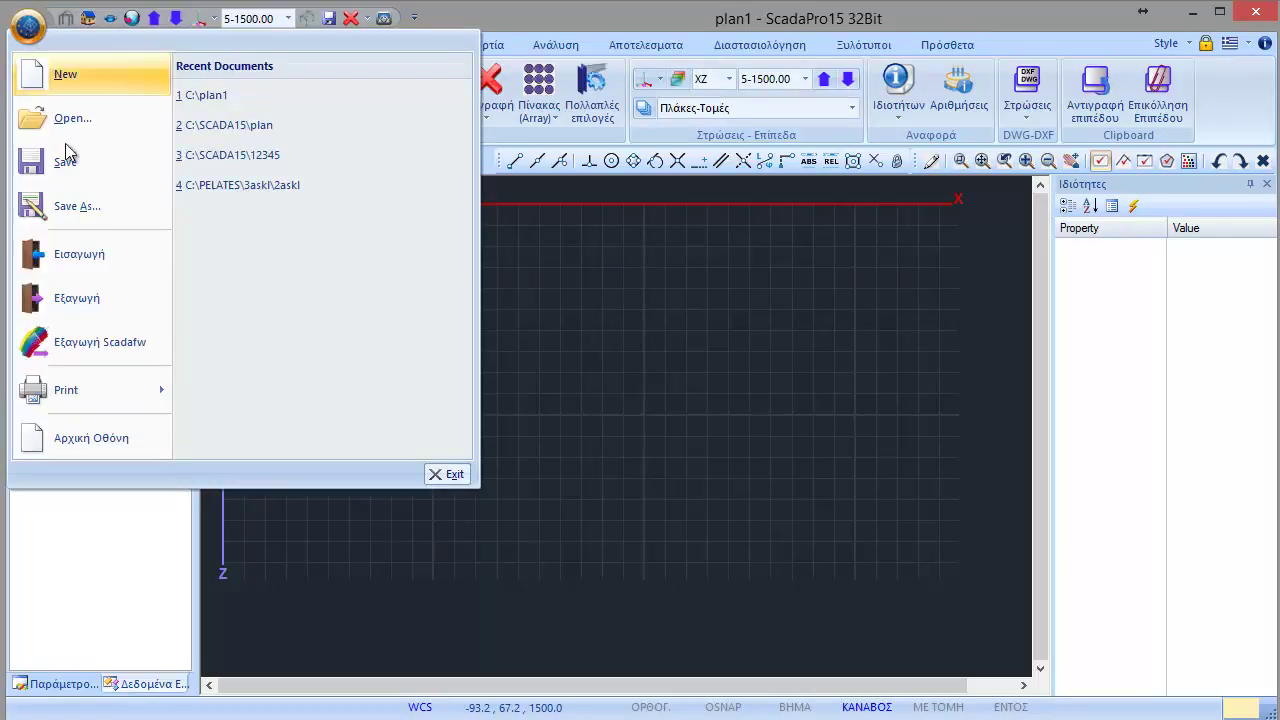
click(72, 255)
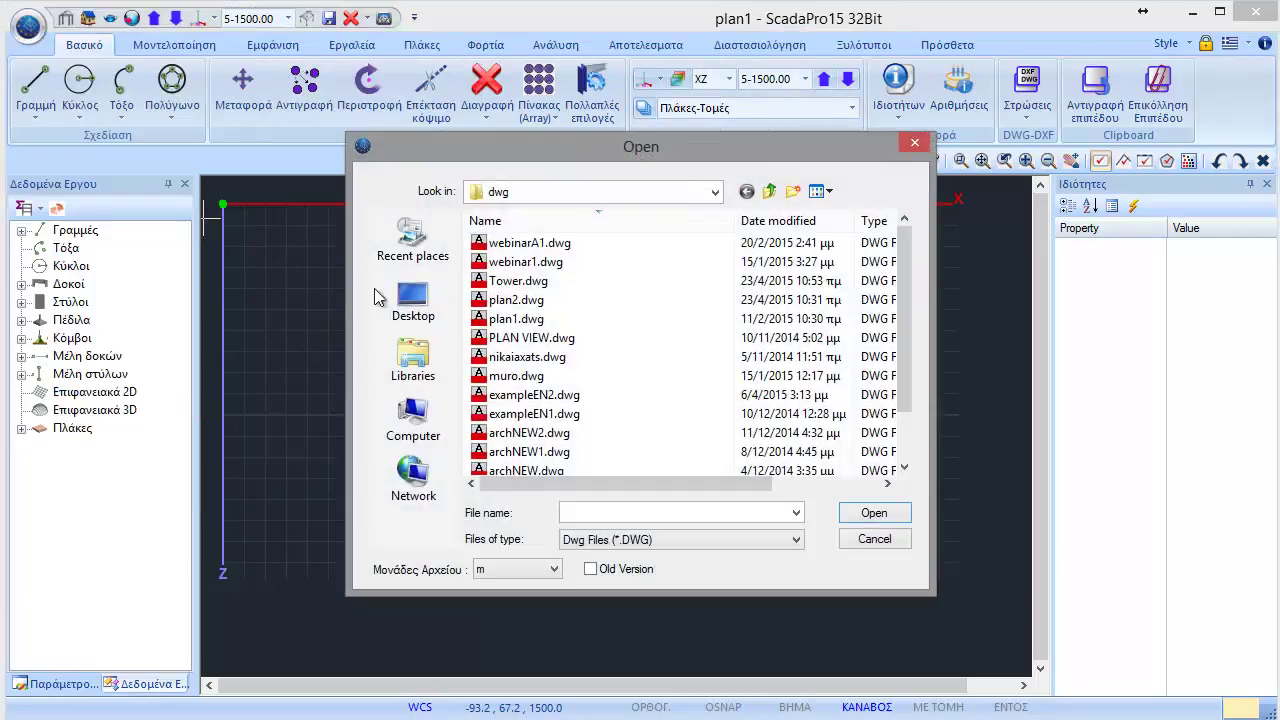
double_click(520, 301)
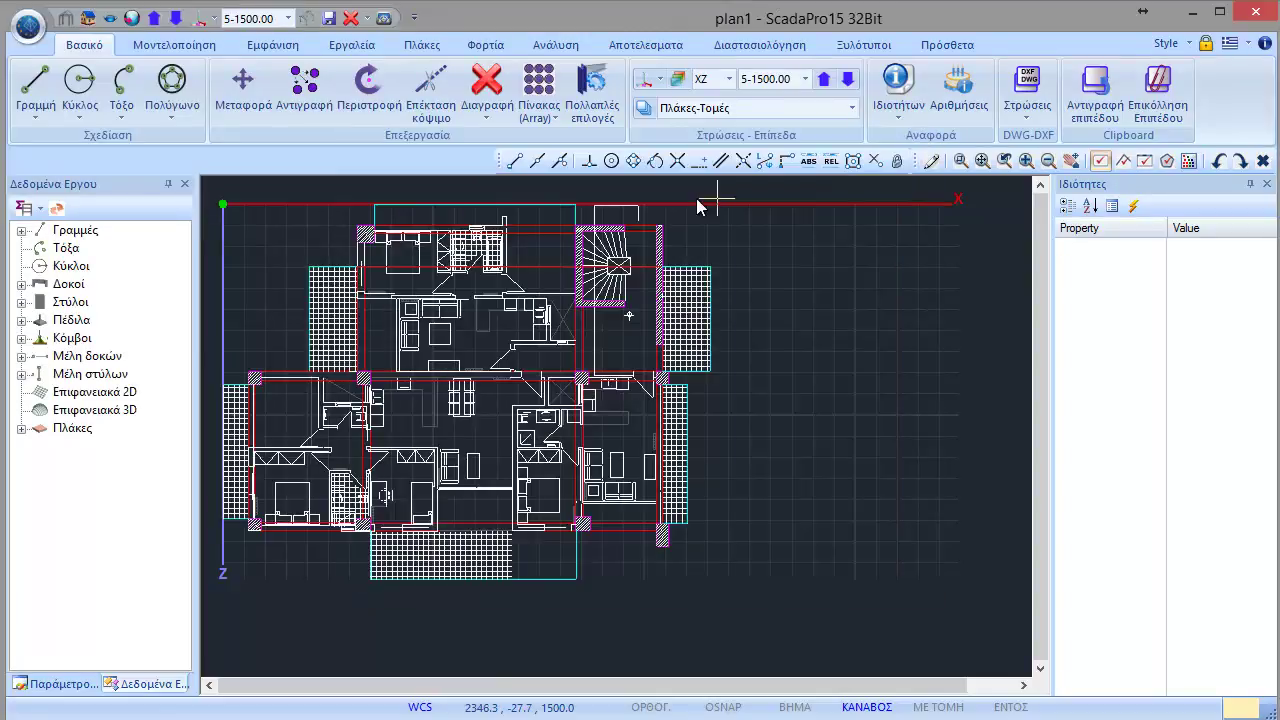
click(173, 48)
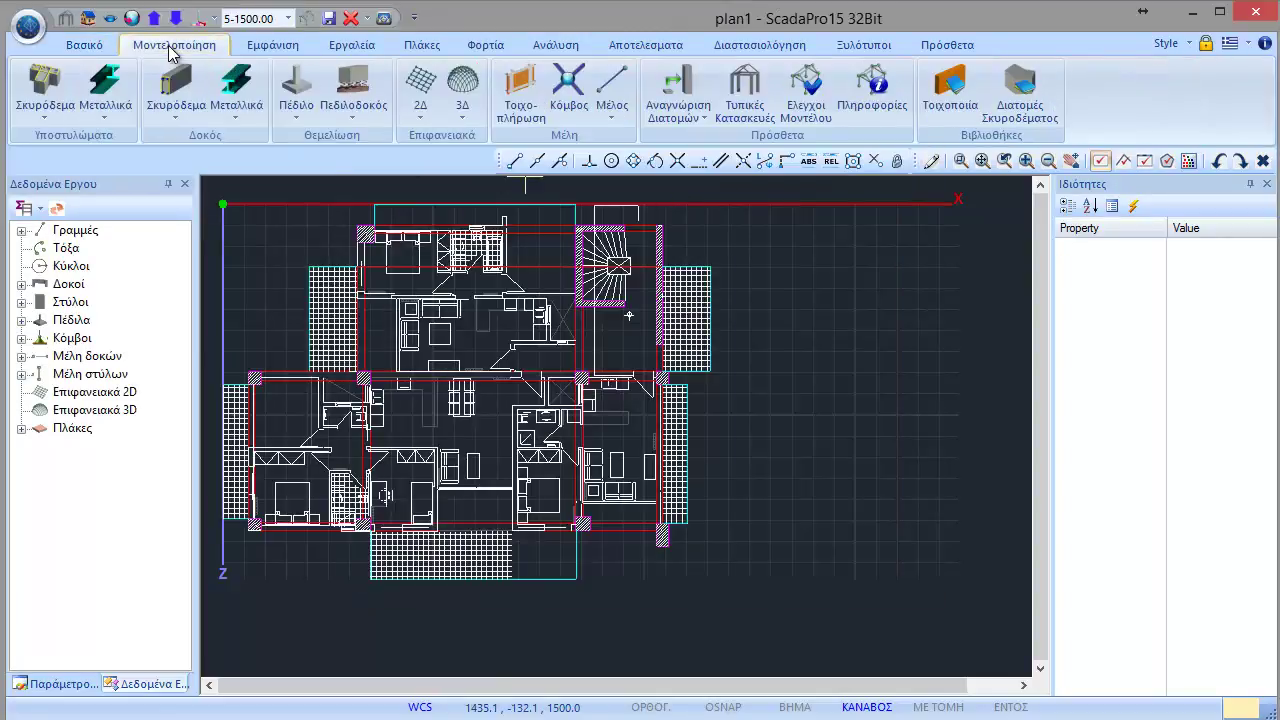
Open DWG section recognition settings and enable combined beam and column recognition.
click(680, 120)
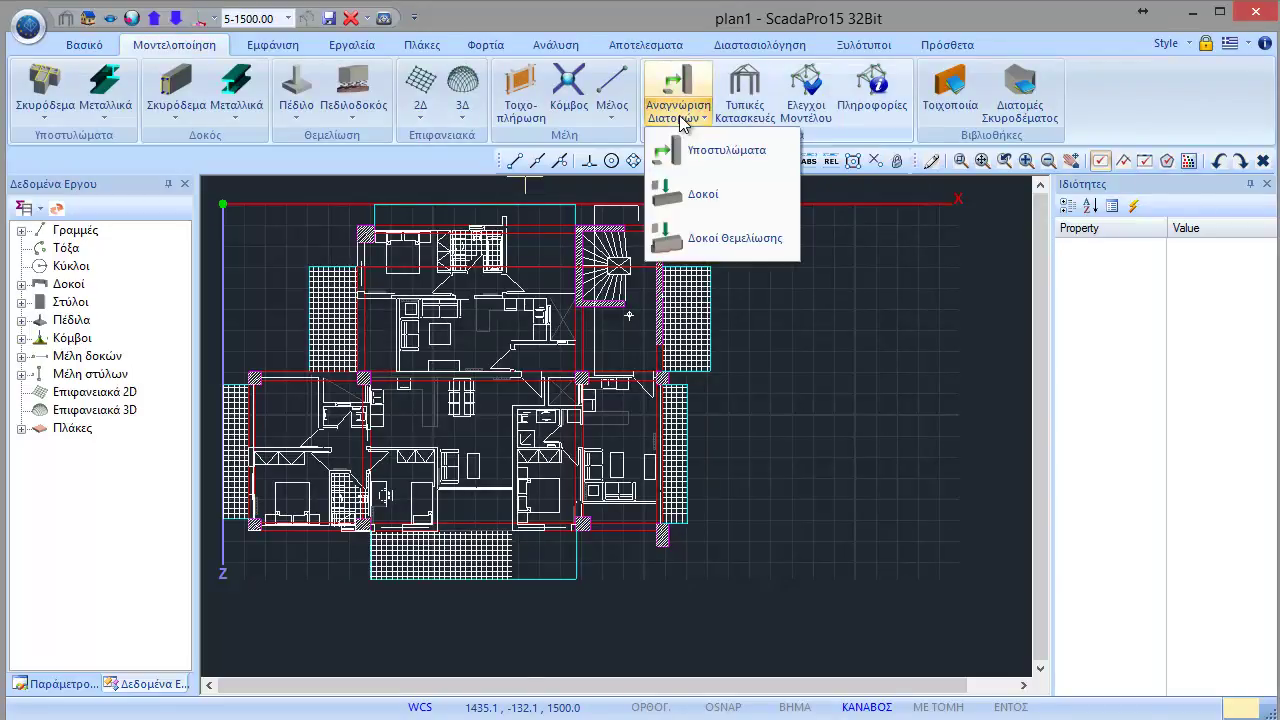
click(715, 150)
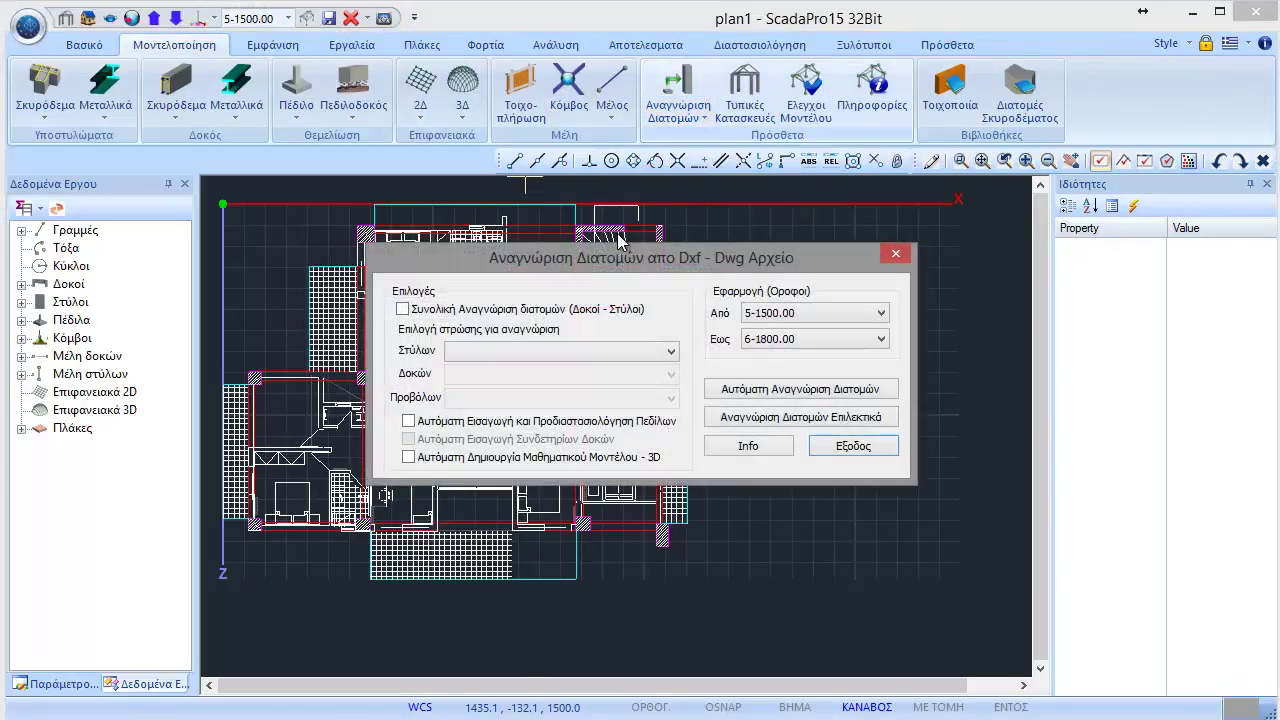
drag(688, 253, 847, 149)
click(569, 205)
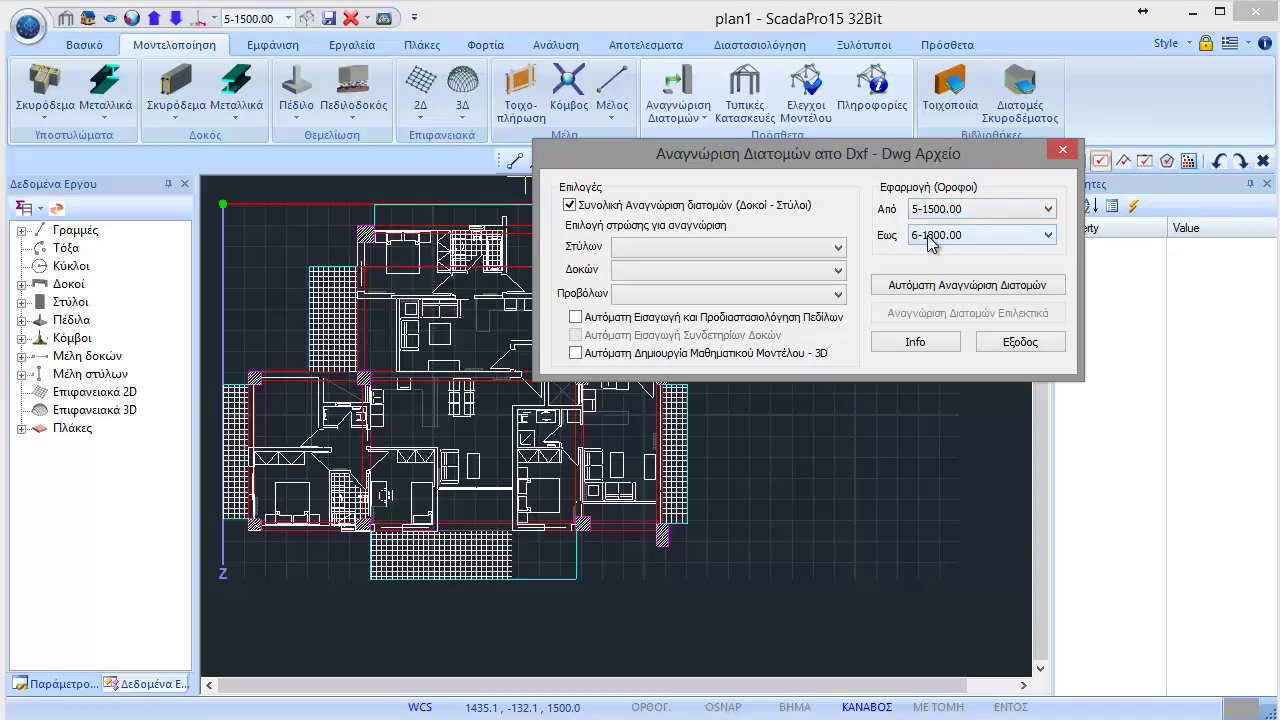
Take sections from the Columns, BEAMS and Cantilever layers with automatic 3D model creation.
click(838, 248)
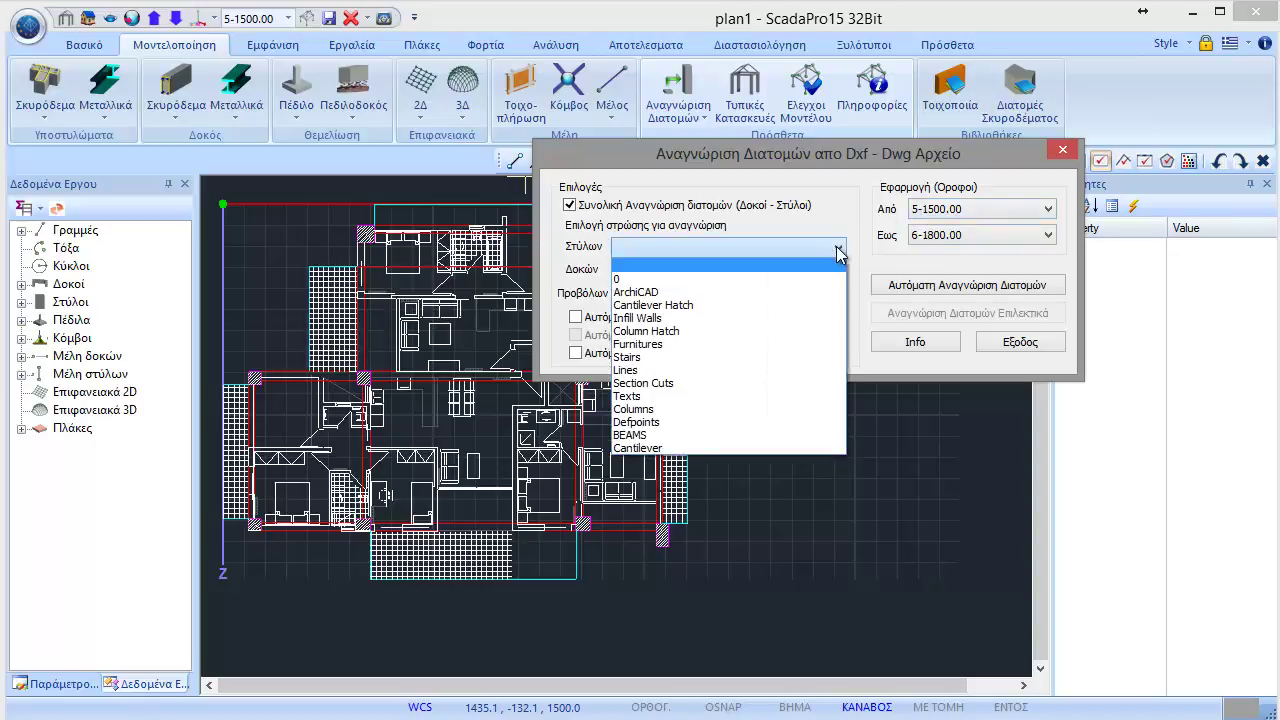
click(684, 410)
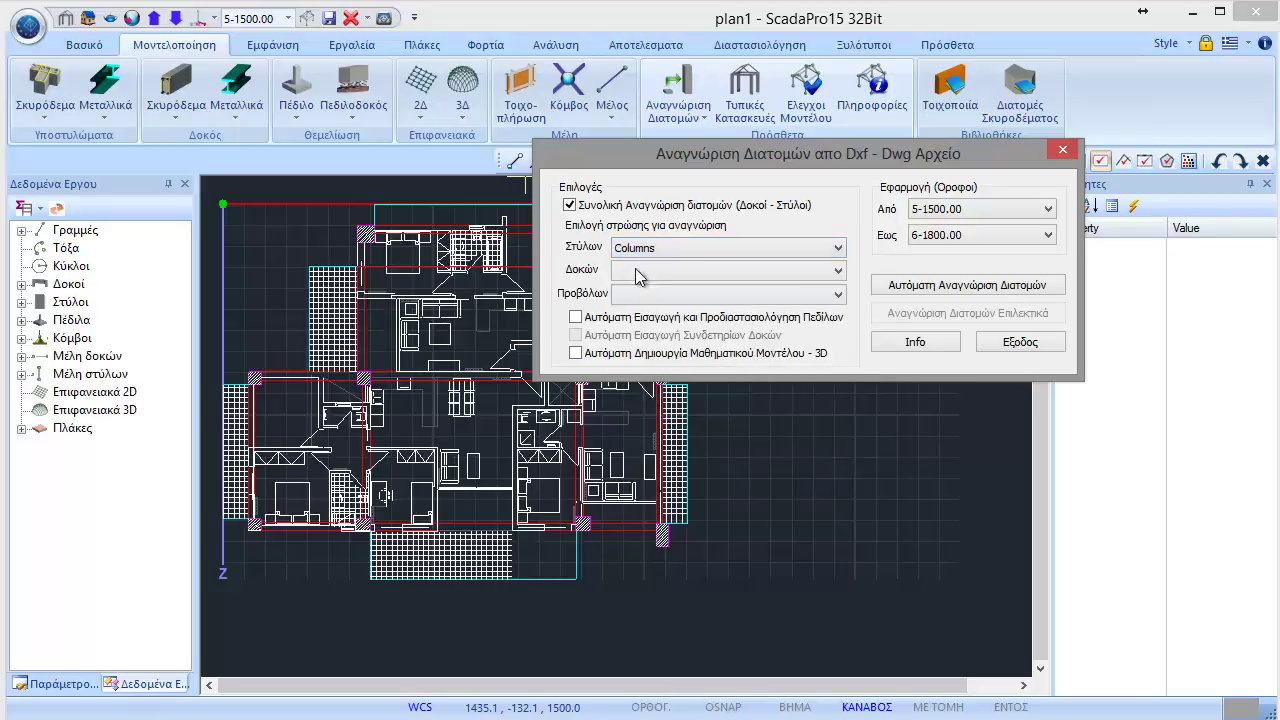
click(703, 271)
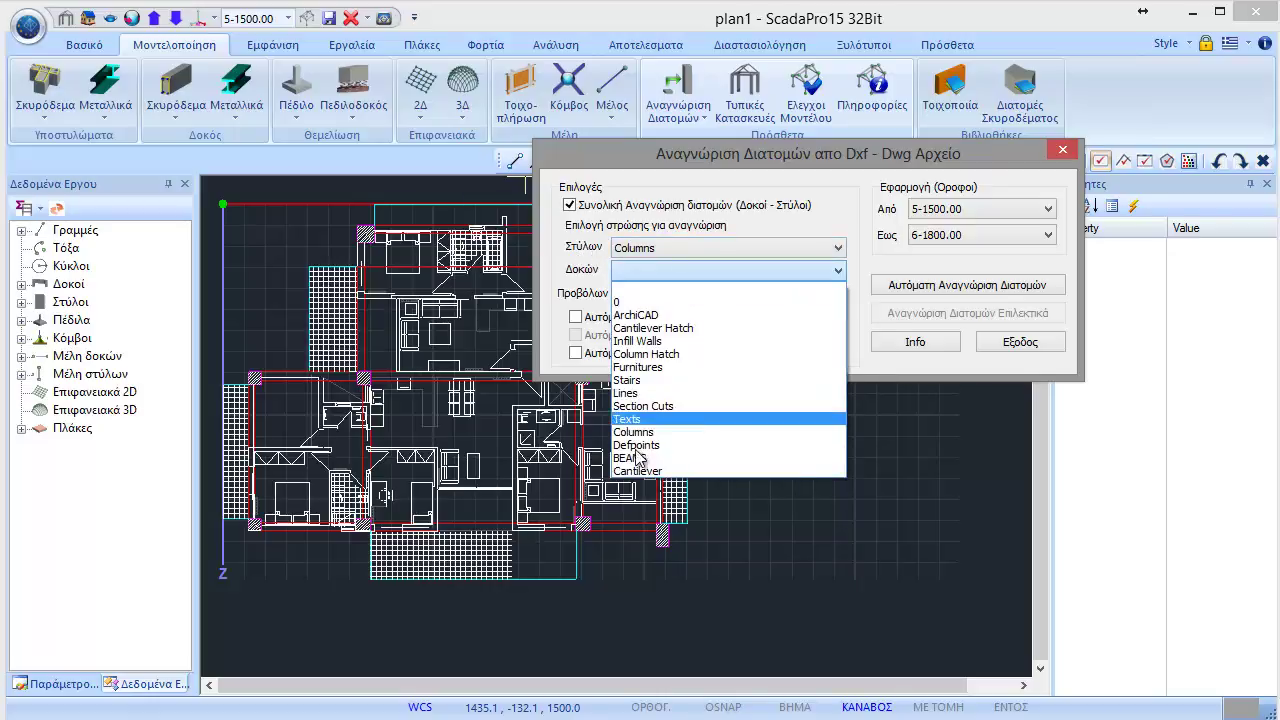
click(638, 458)
click(688, 294)
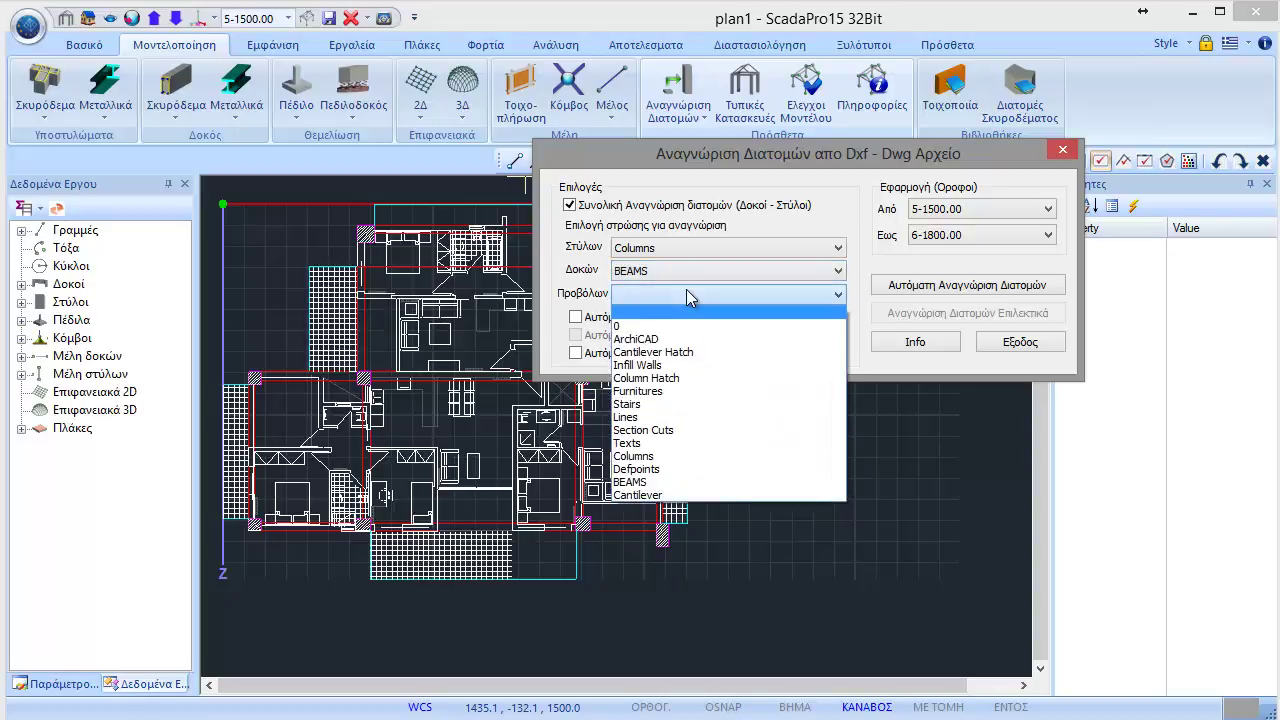
click(670, 495)
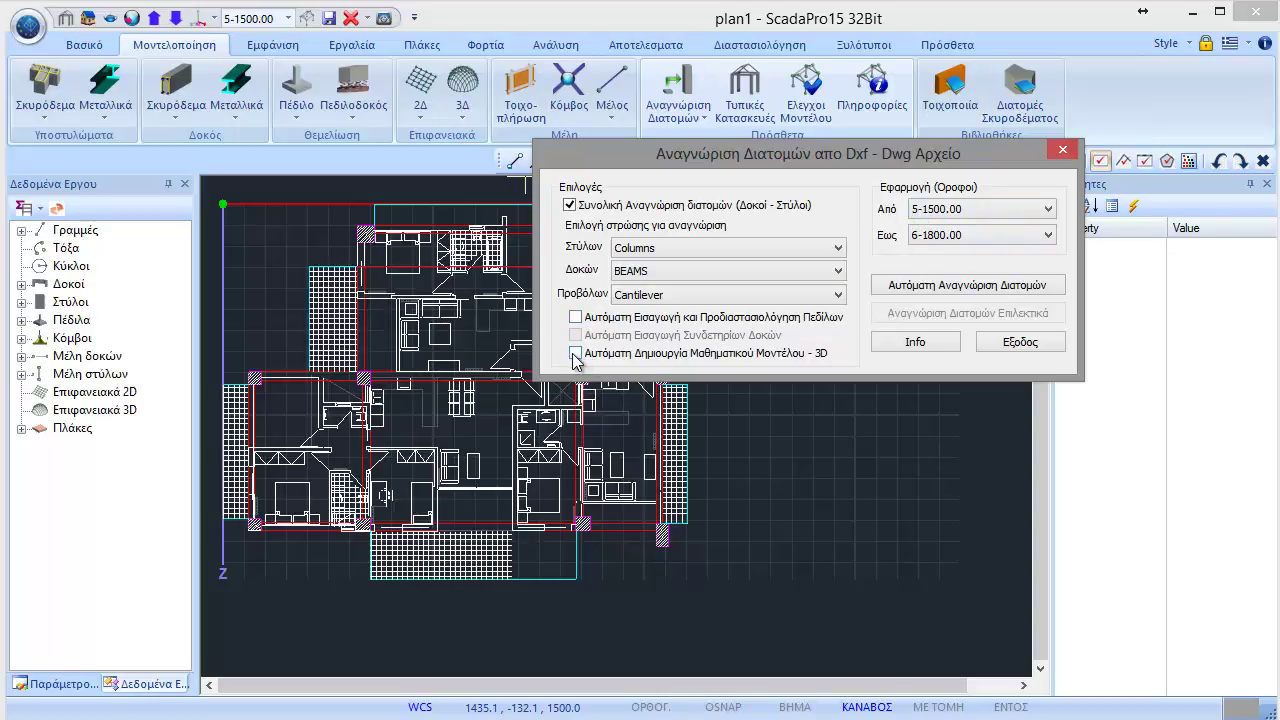
click(577, 354)
Run automatic section recognition to add the upper storeys, then orbit to inspect the building.
click(982, 292)
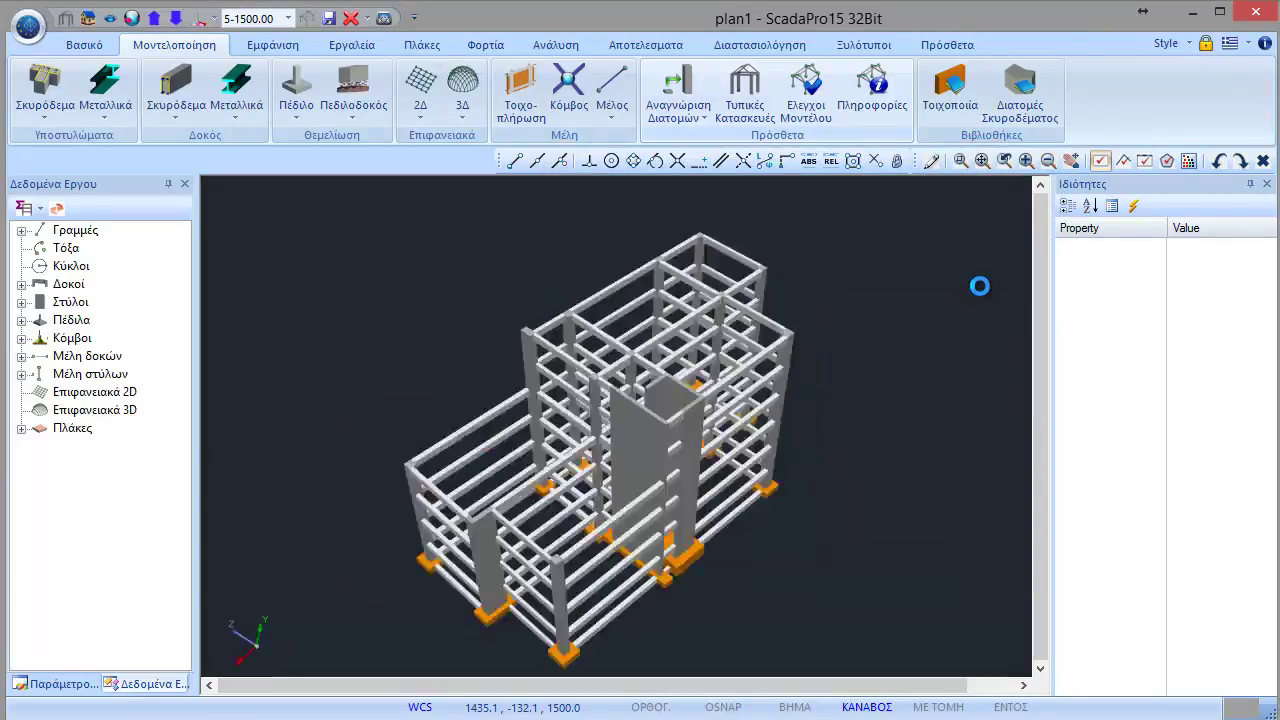
mouse_move(709, 414)
middle_down()
mouse_move(862, 428)
mouse_move(609, 457)
mouse_move(814, 449)
mouse_move(840, 495)
mouse_move(608, 451)
mouse_move(629, 429)
middle_up()
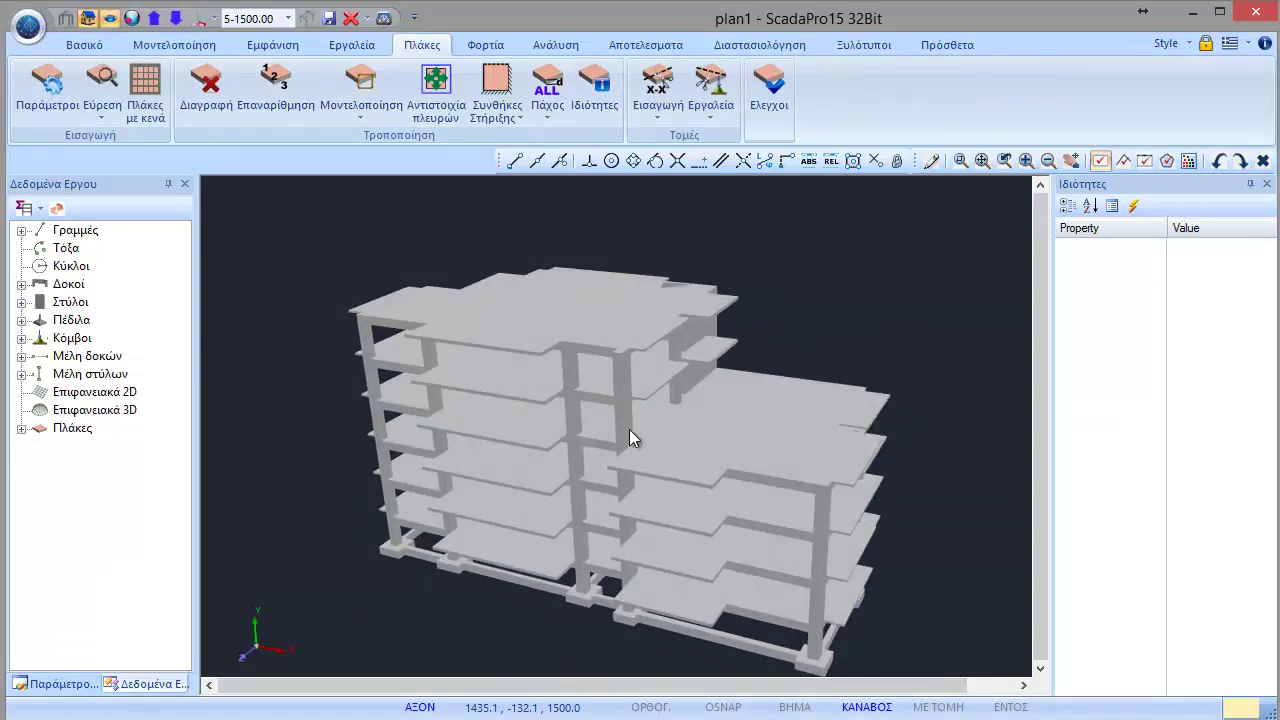
middle_drag(734, 577, 766, 537)
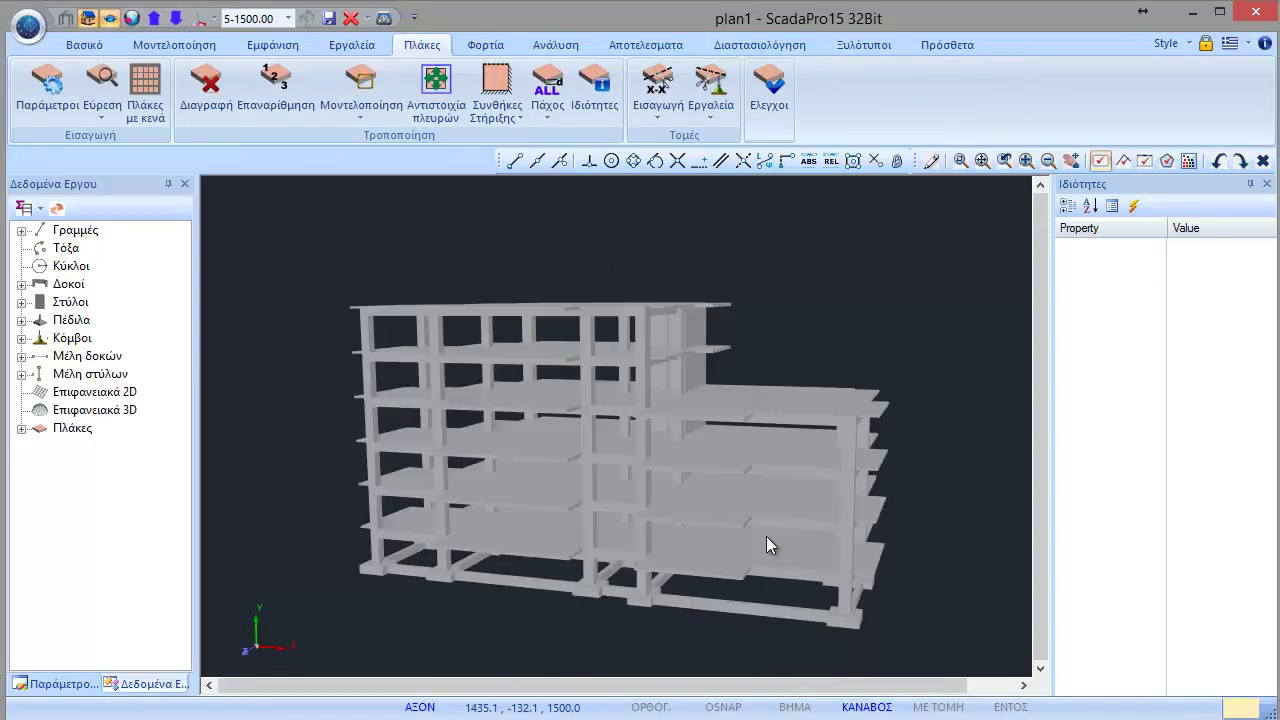